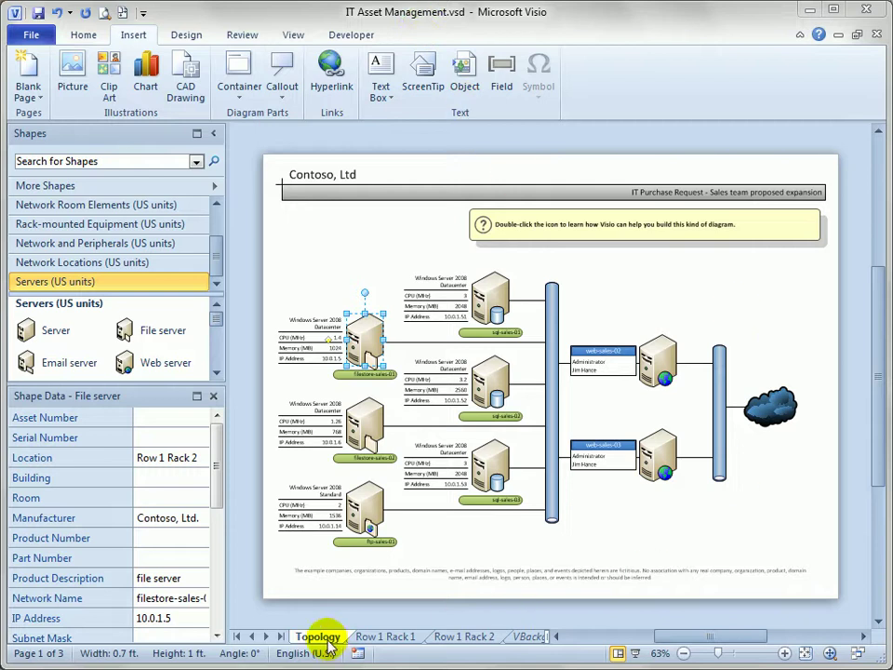
Look through the Row 1 Rack 1 and Row 1 Rack 2 drawing pages and return to the Topology page.
click(398, 636)
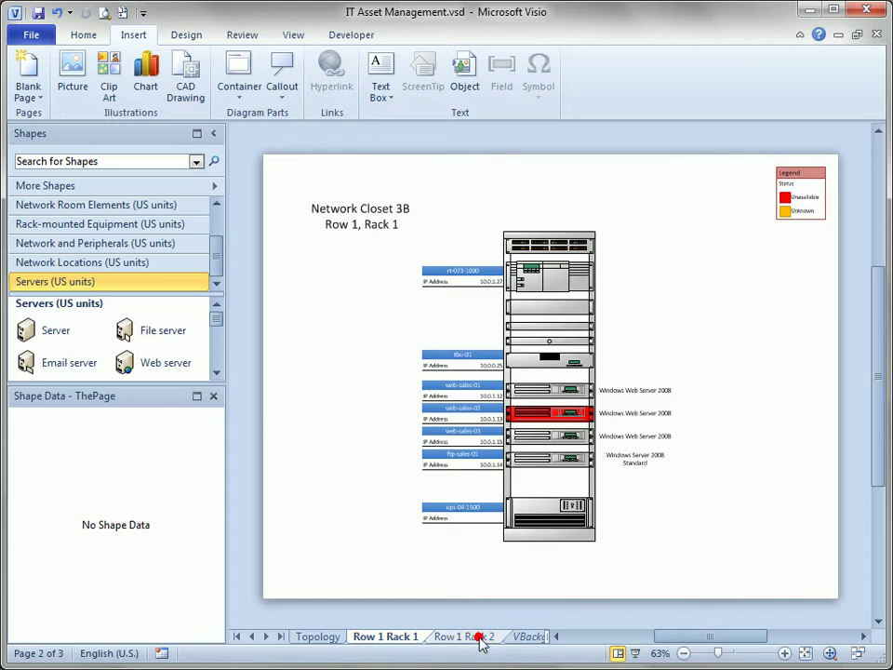
click(474, 638)
click(400, 639)
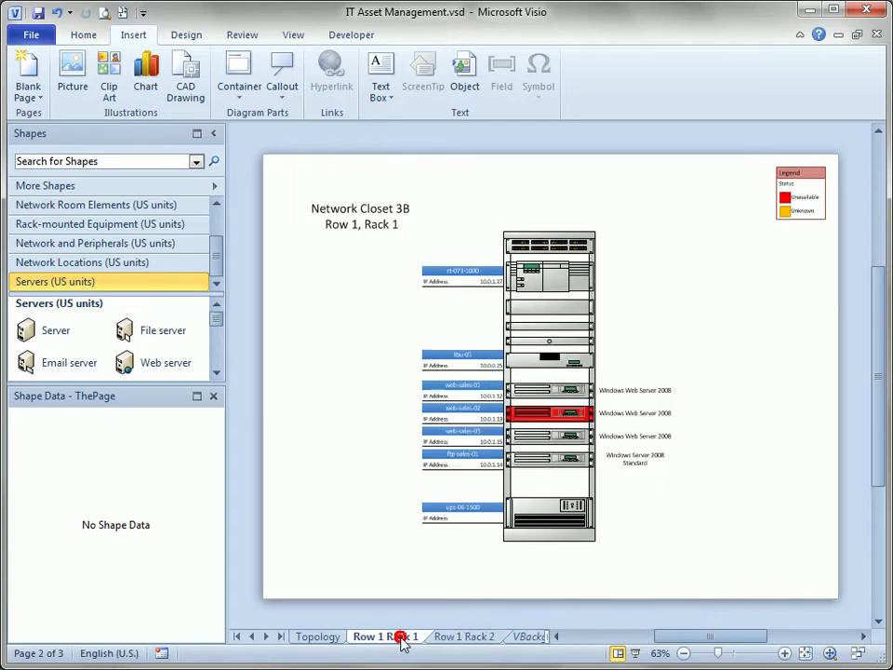
click(337, 639)
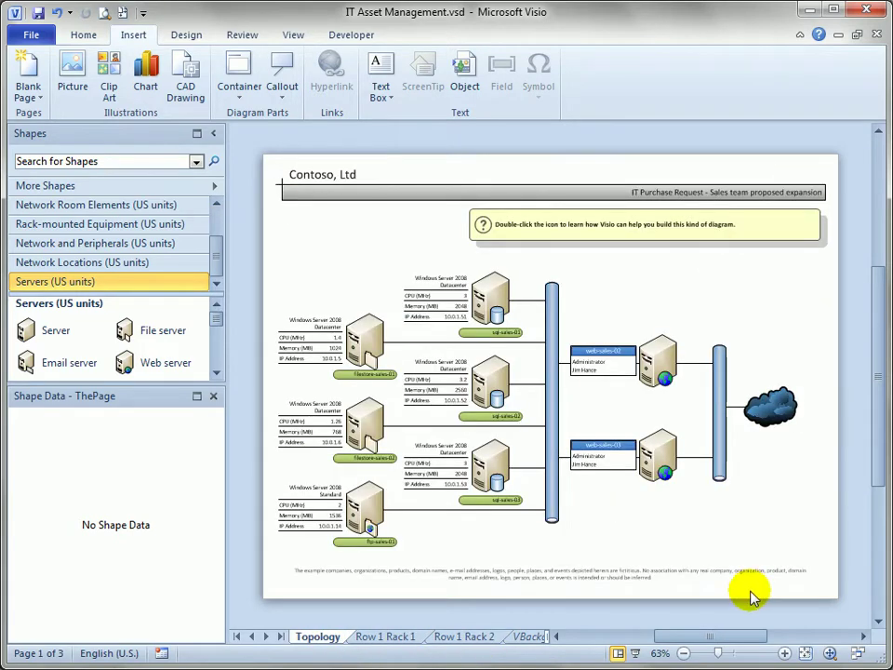
Inspect the shape data of the three sql-sales database servers and the web-sales-02 web server.
click(480, 299)
click(485, 384)
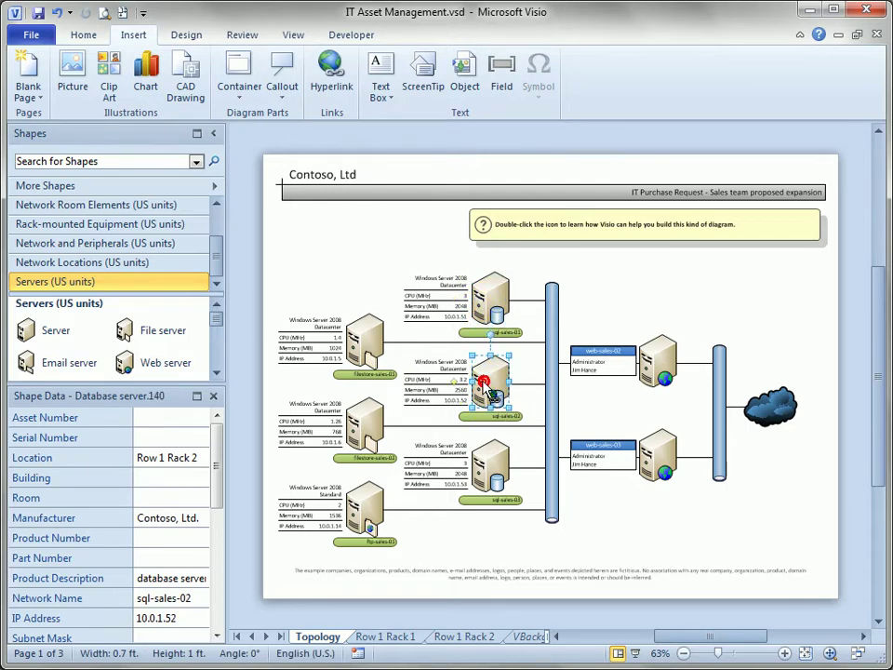
click(484, 461)
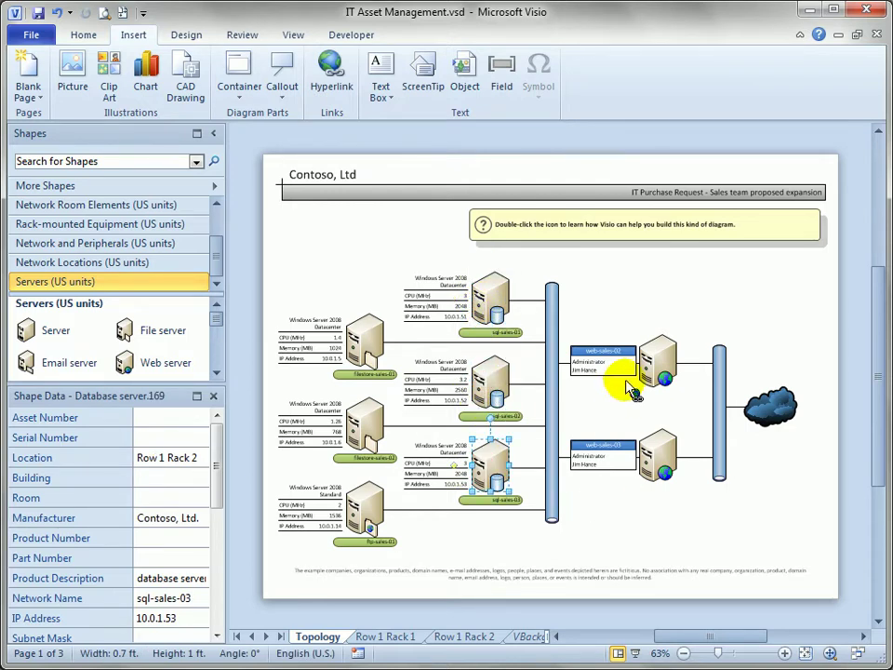
click(654, 359)
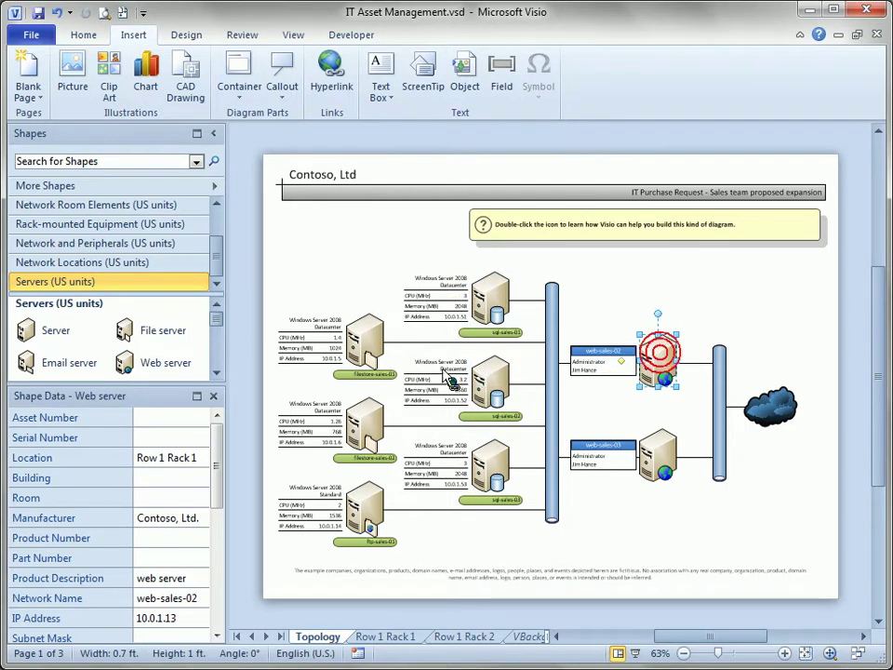
Review each hyperlink attached to the filestore-sales-01 server, including the Visio Guy web address, without changing any of them.
click(372, 342)
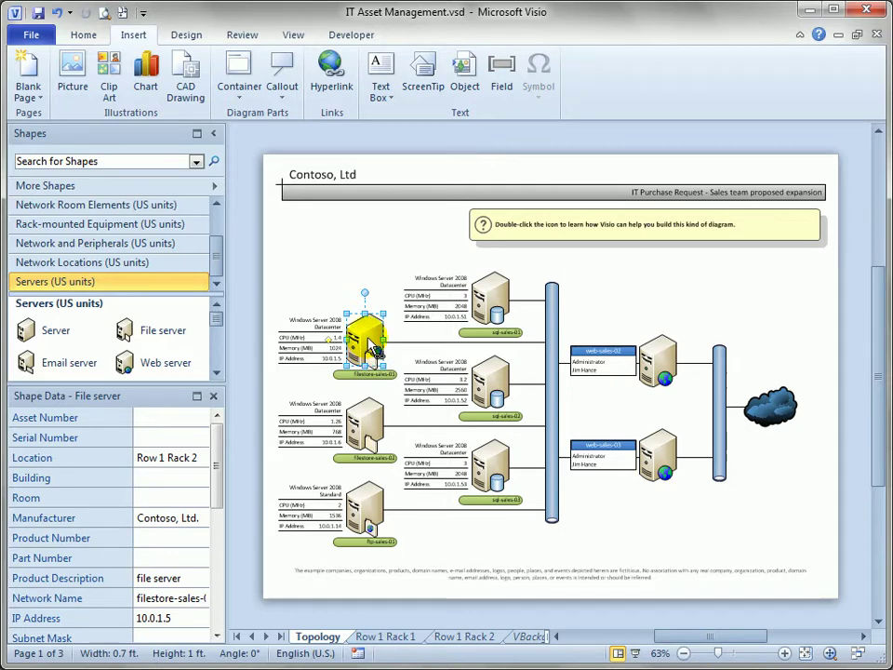
right_click(369, 339)
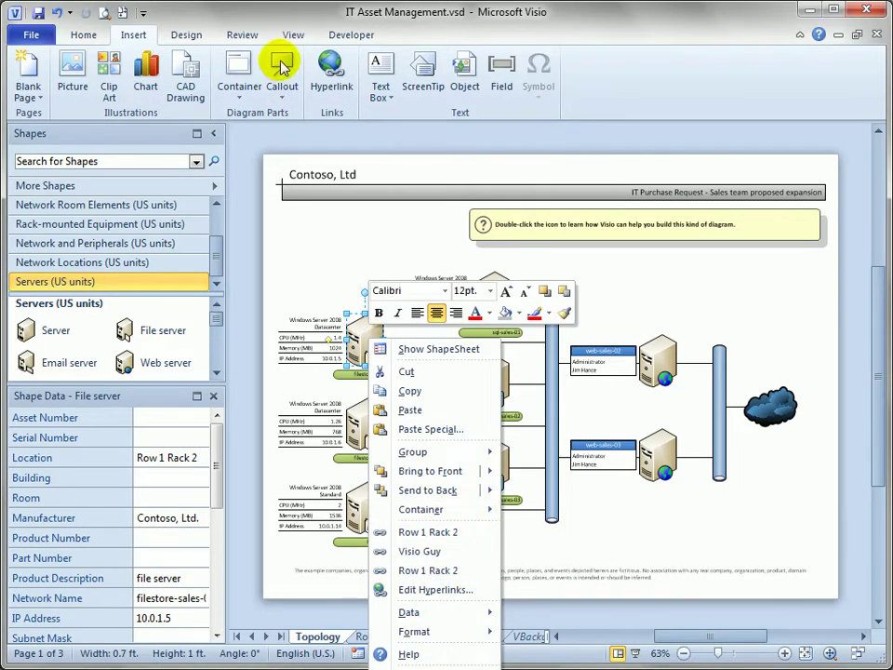
click(324, 76)
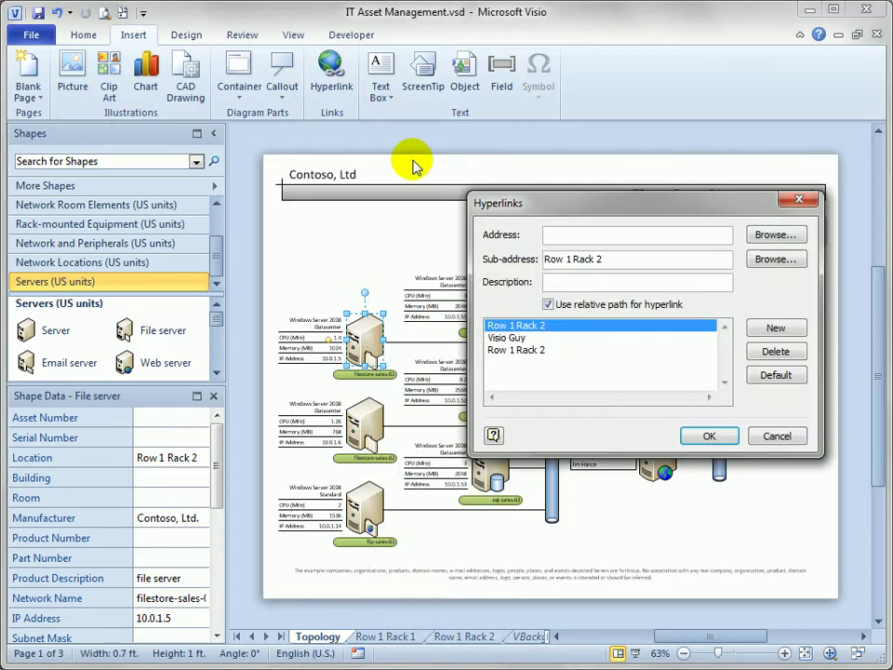
drag(564, 205, 530, 150)
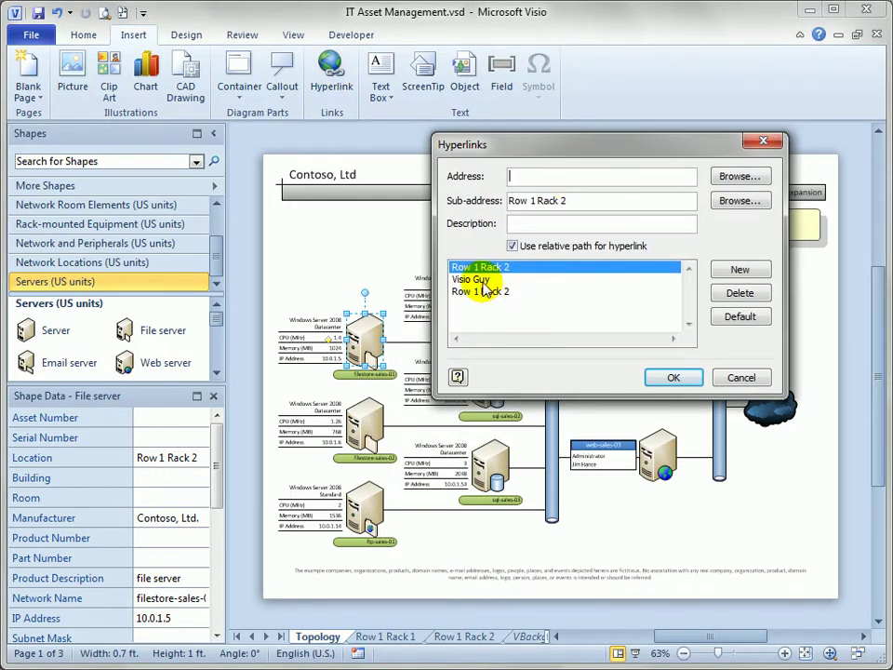
click(507, 268)
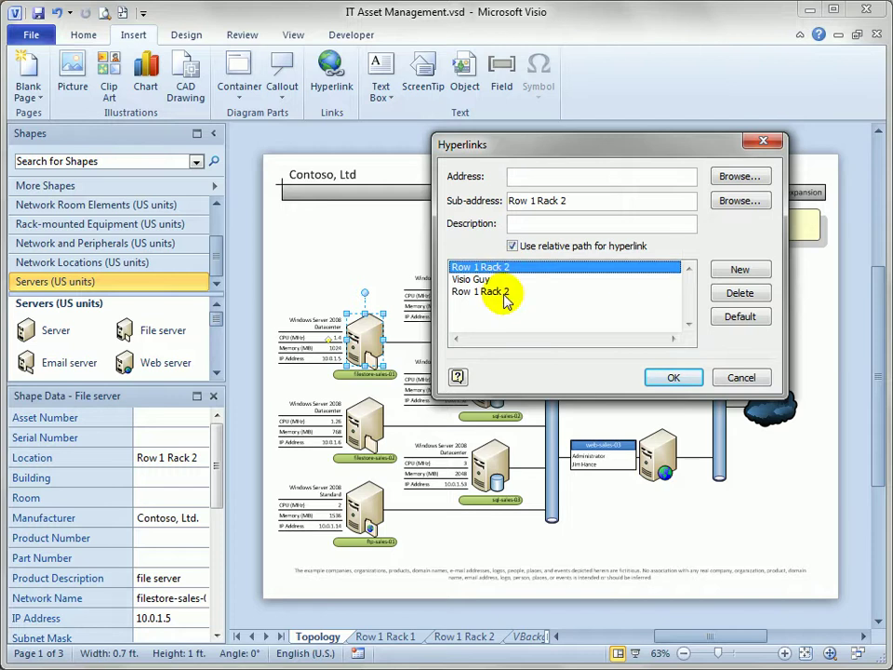
click(507, 294)
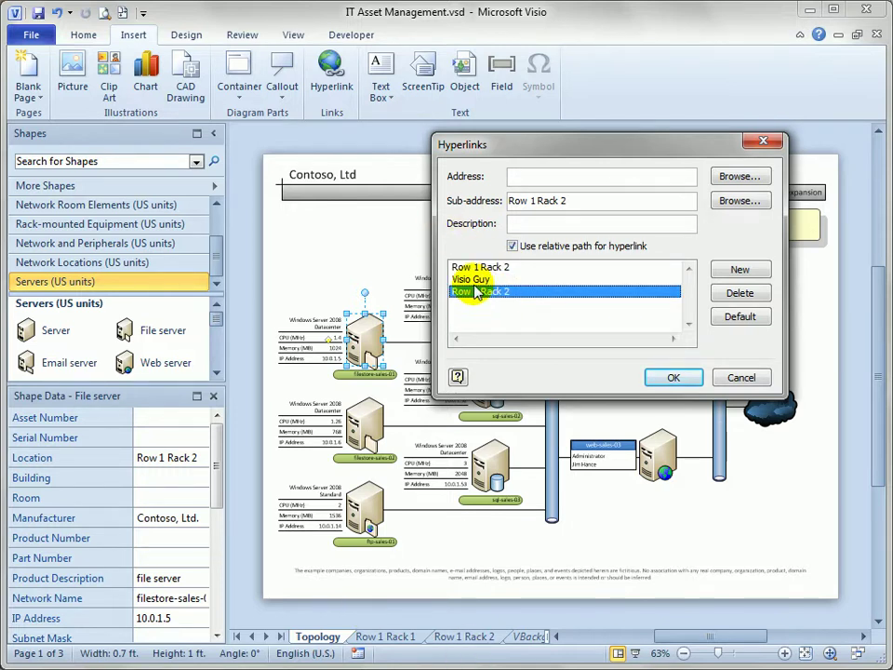
click(470, 279)
drag(652, 172, 509, 169)
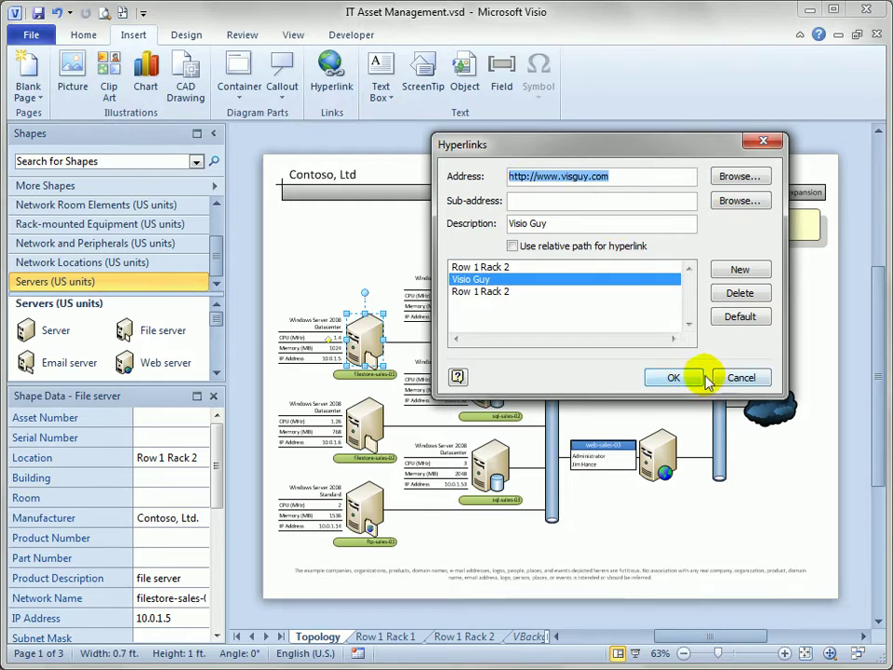
click(742, 378)
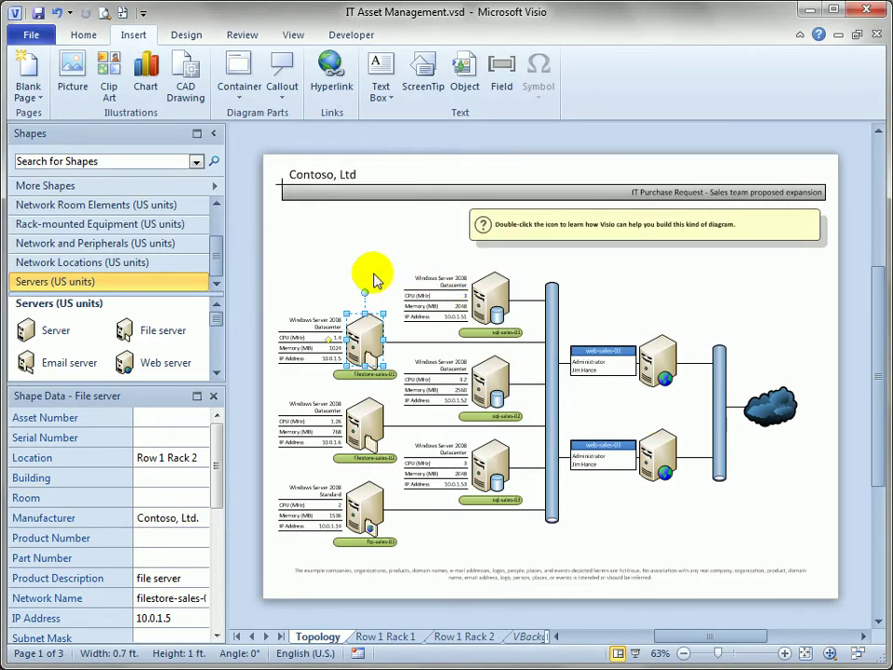
click(361, 256)
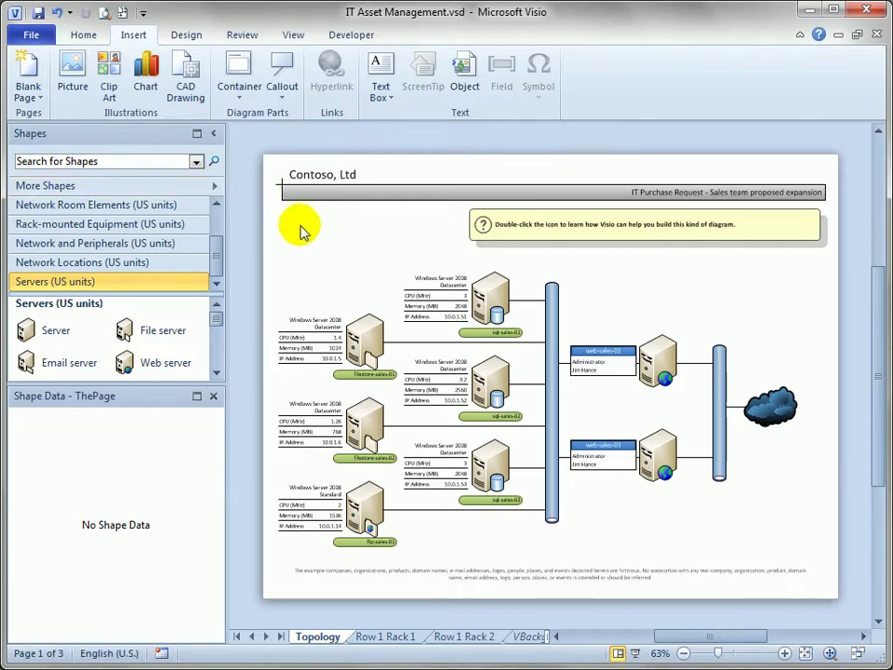
Start saving the drawing in the Web Page (*.htm) file type.
click(32, 36)
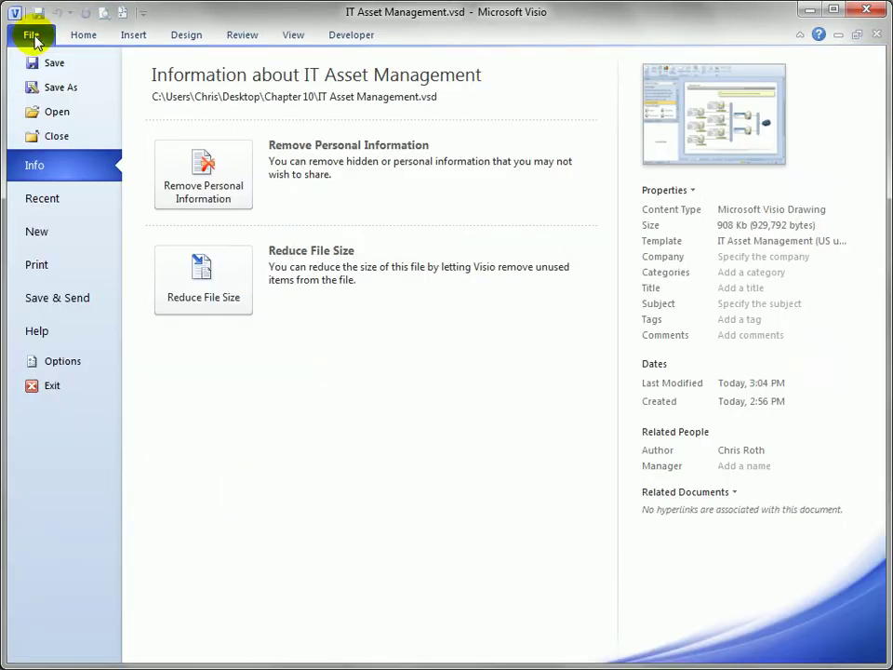
click(99, 307)
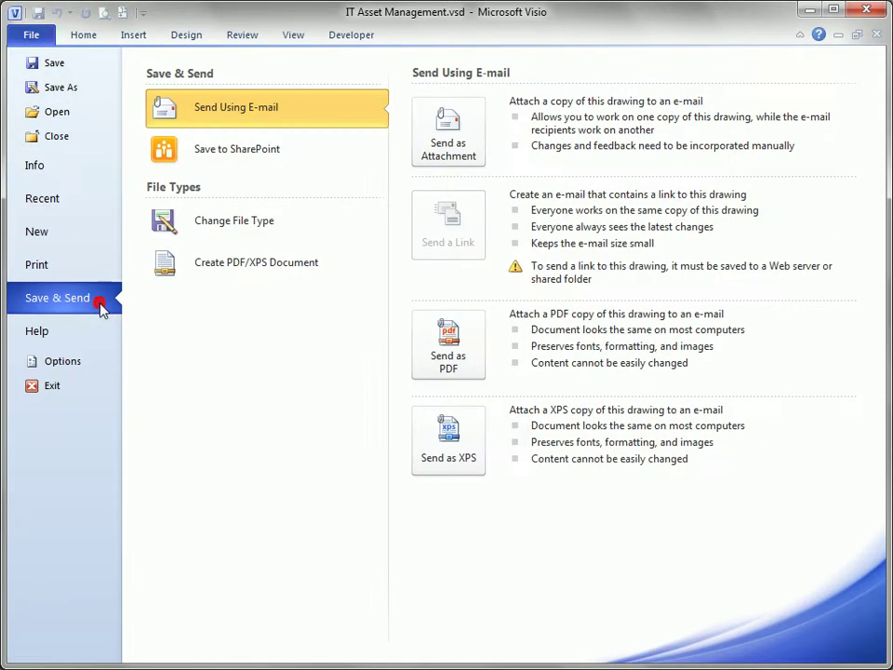
click(307, 231)
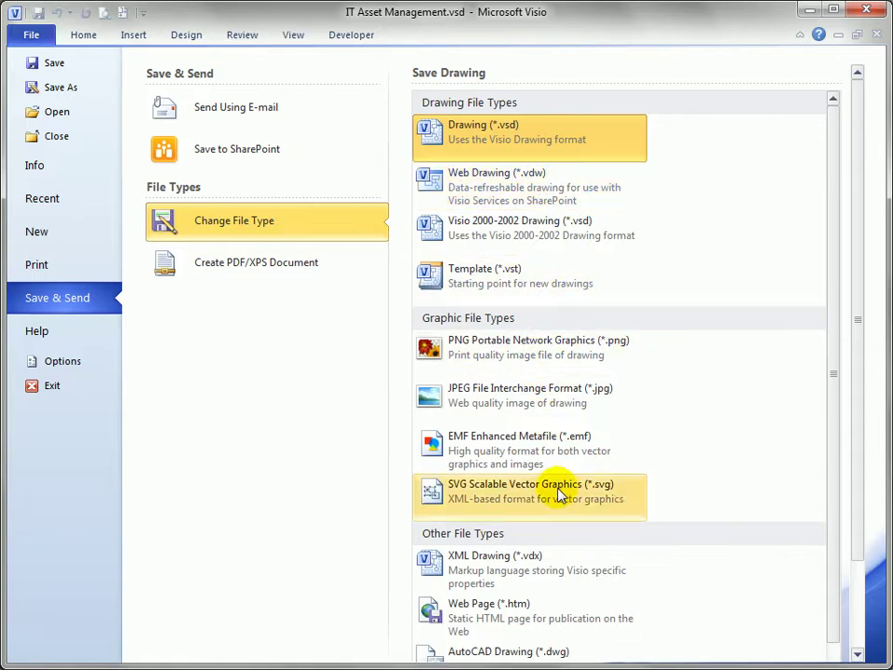
click(568, 610)
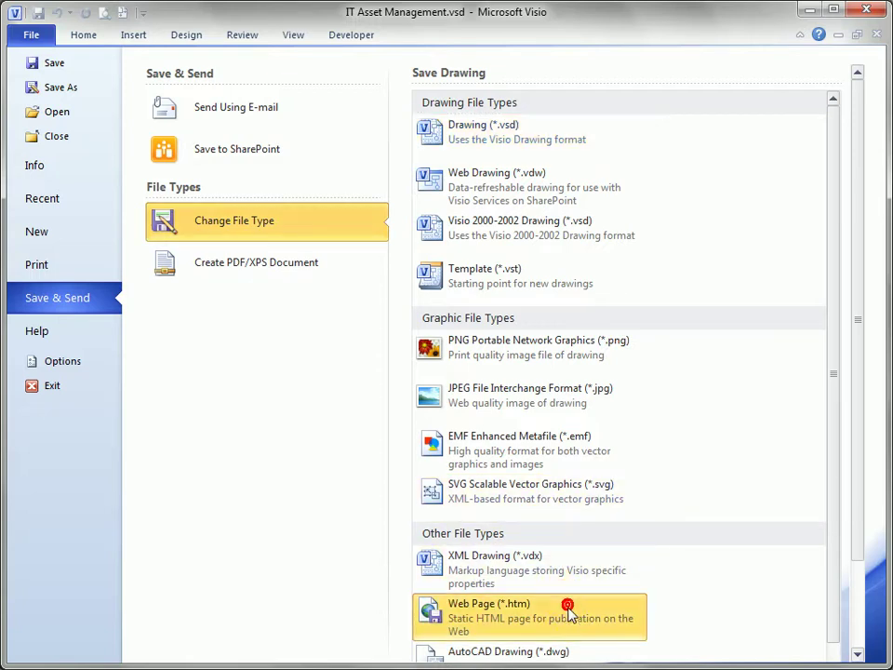
double_click(571, 616)
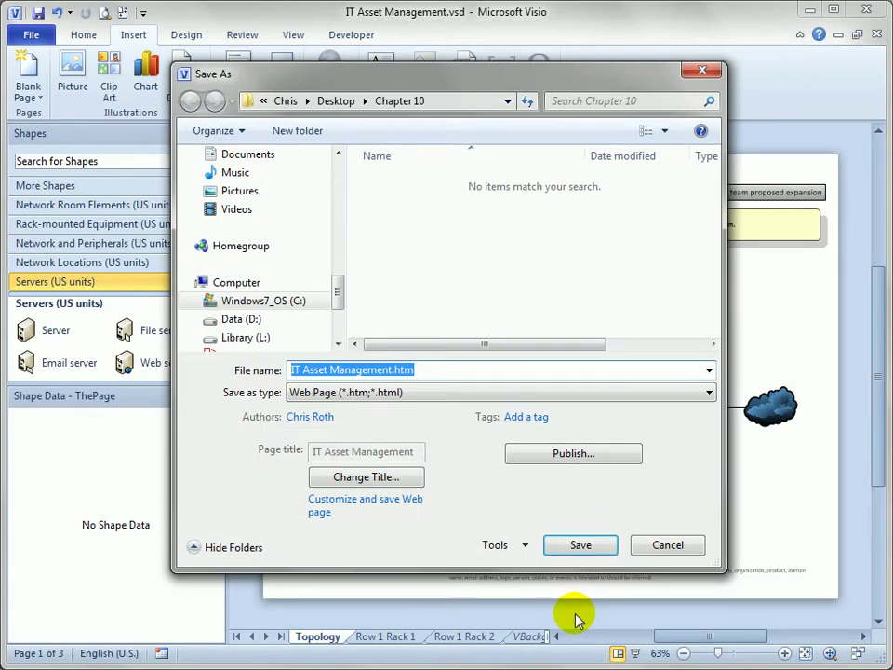
Check the destination path and save the web page as IT Asset Management.htm in the desktop's Chapter 10 folder.
click(509, 101)
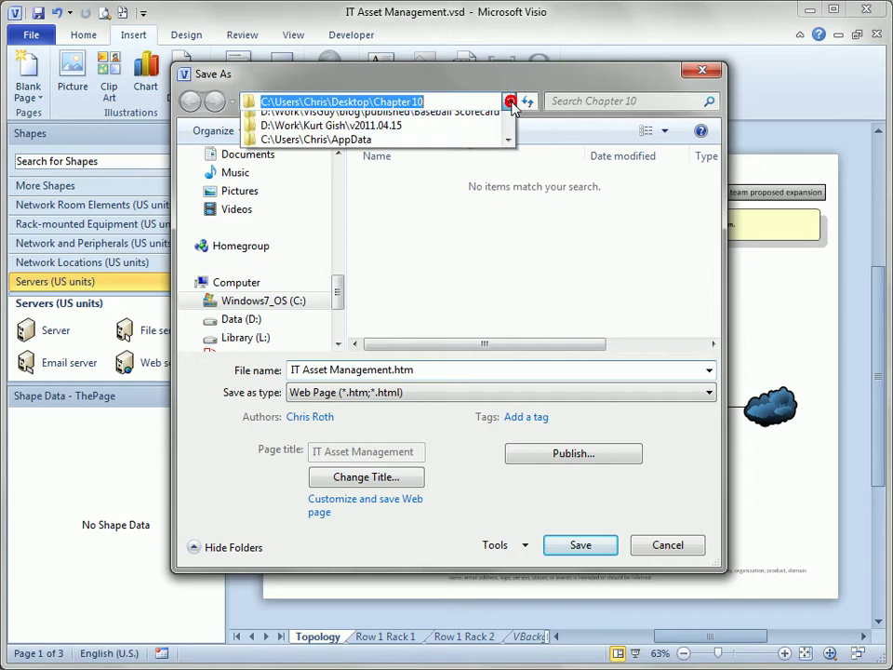
click(513, 101)
click(479, 103)
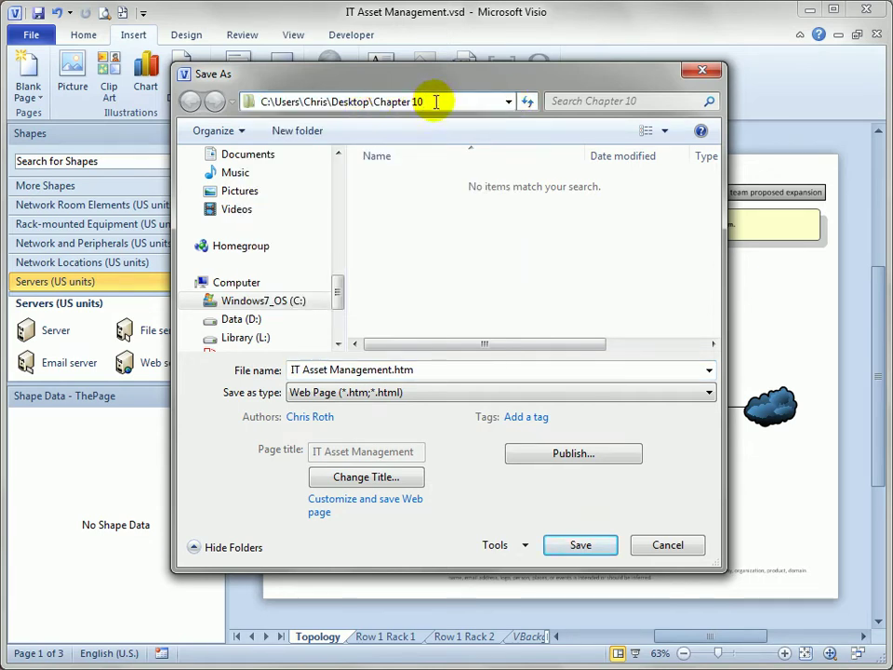
click(433, 366)
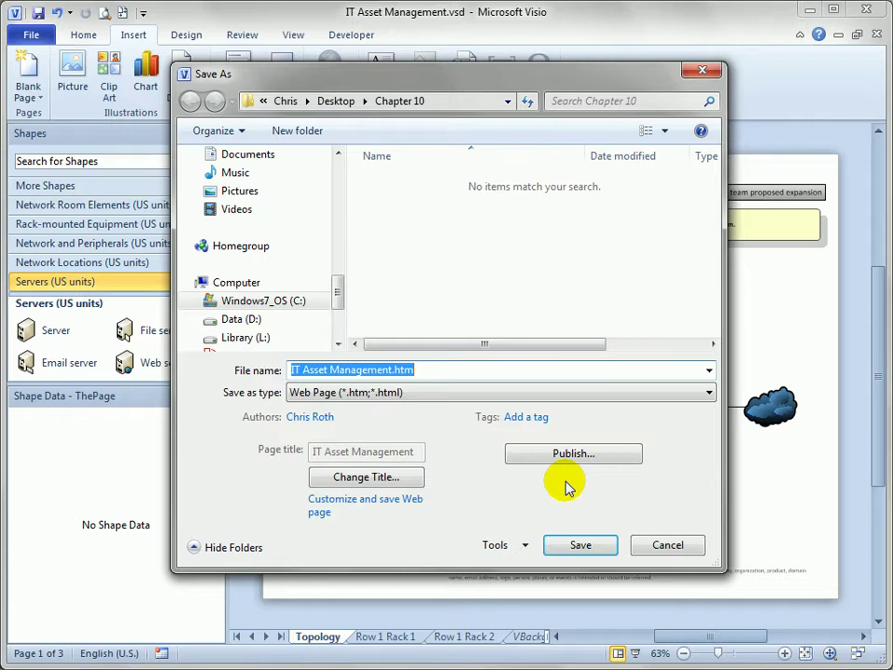
click(433, 369)
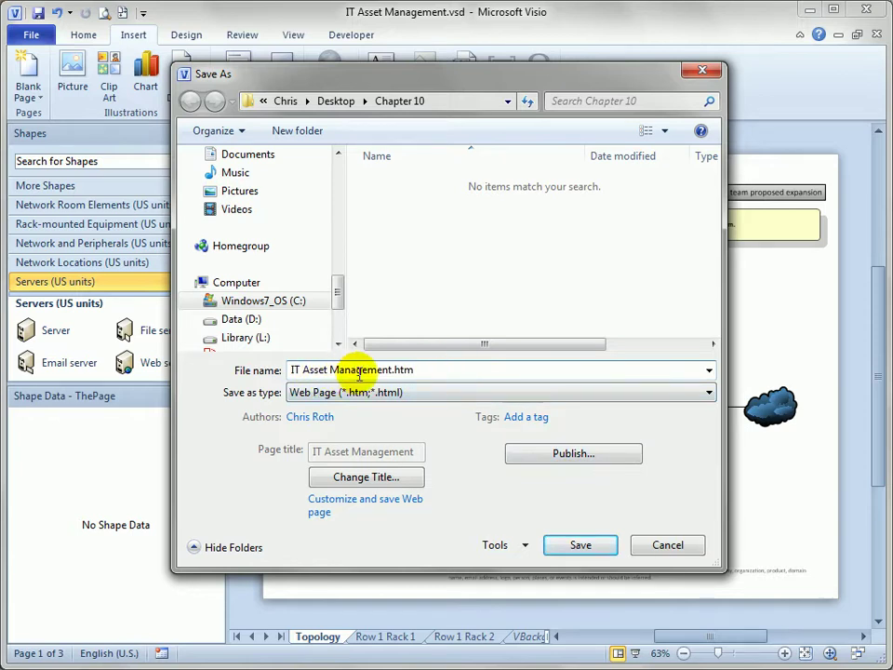
double_click(401, 369)
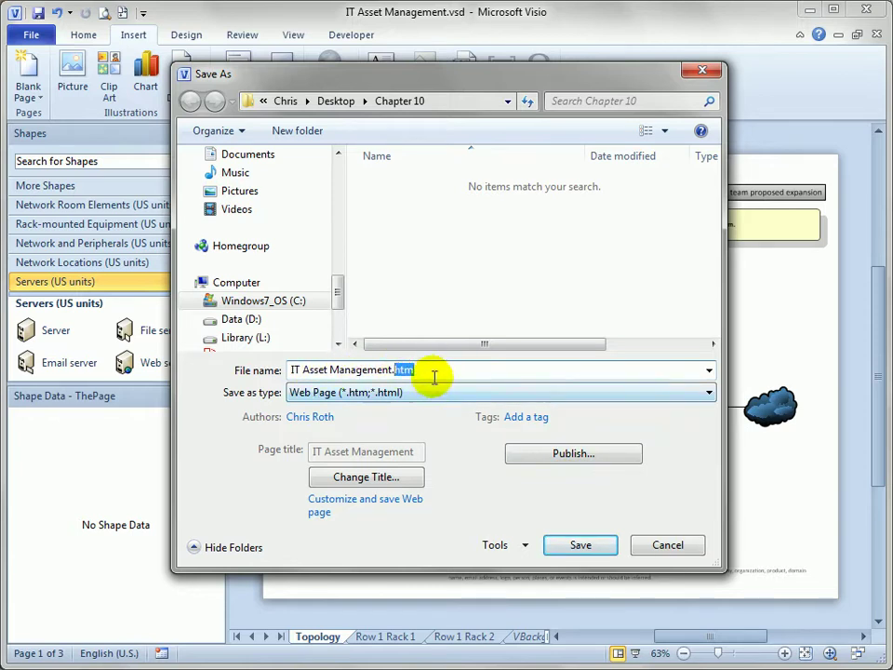
click(434, 369)
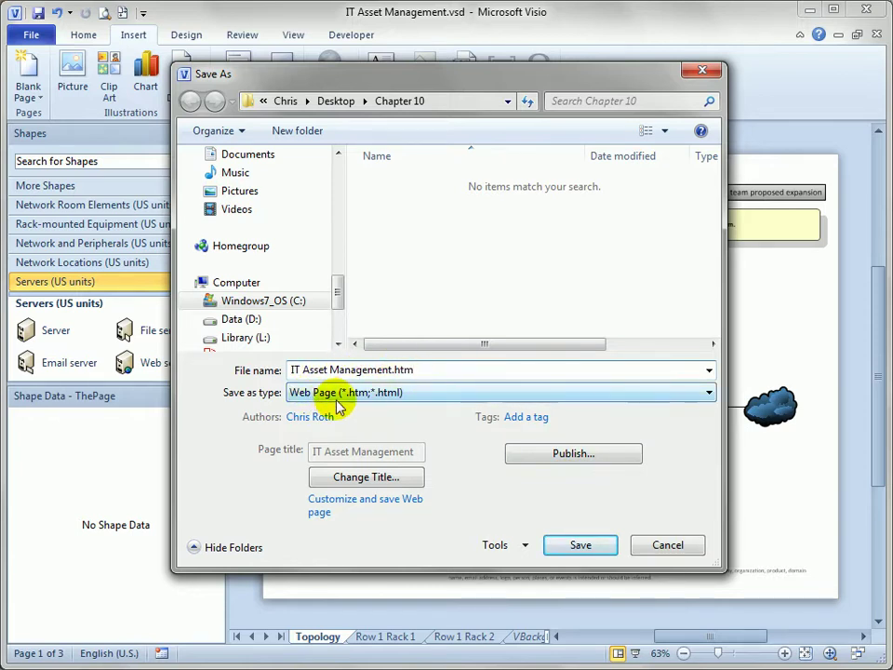
click(583, 545)
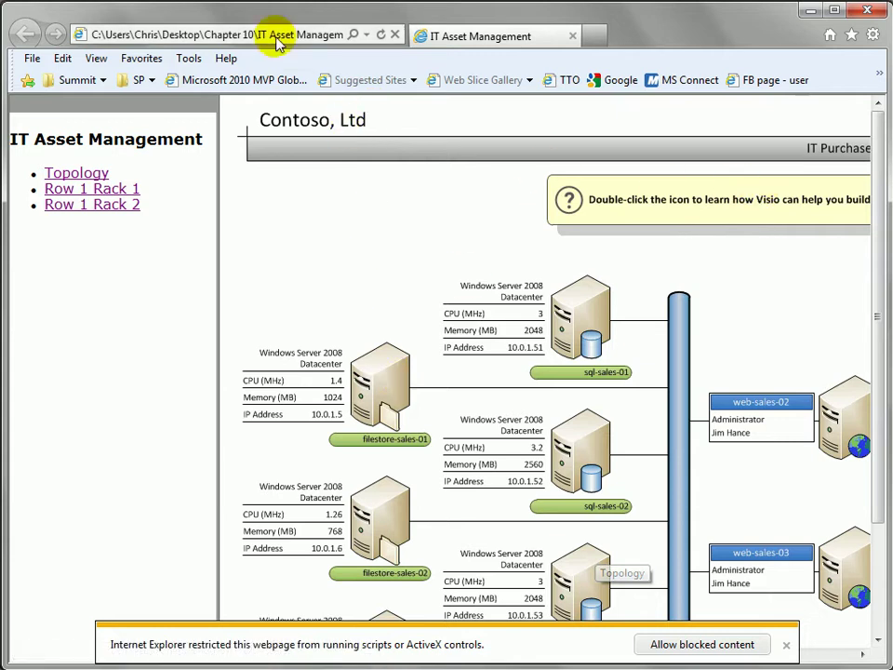
In Internet Explorer, follow the exported site's Row 1 Rack 1 and Row 1 Rack 2 links, returning to Row 1 Rack 1.
click(705, 33)
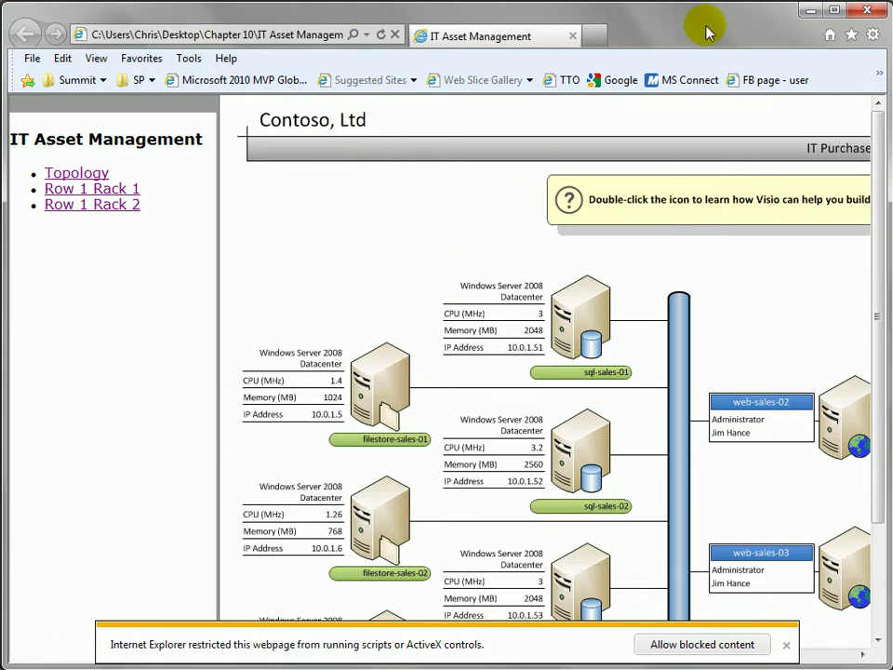
click(90, 189)
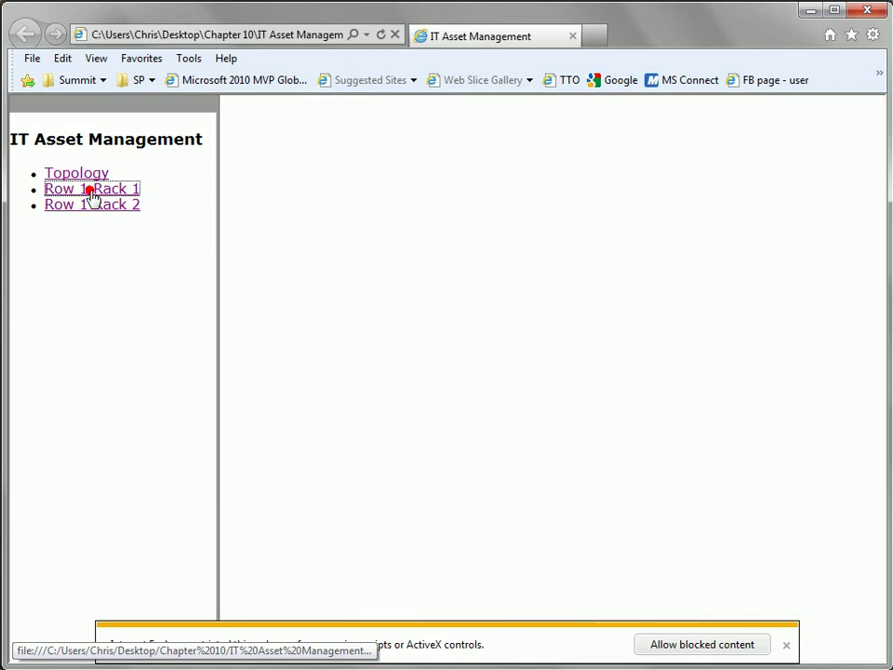
click(112, 203)
click(109, 189)
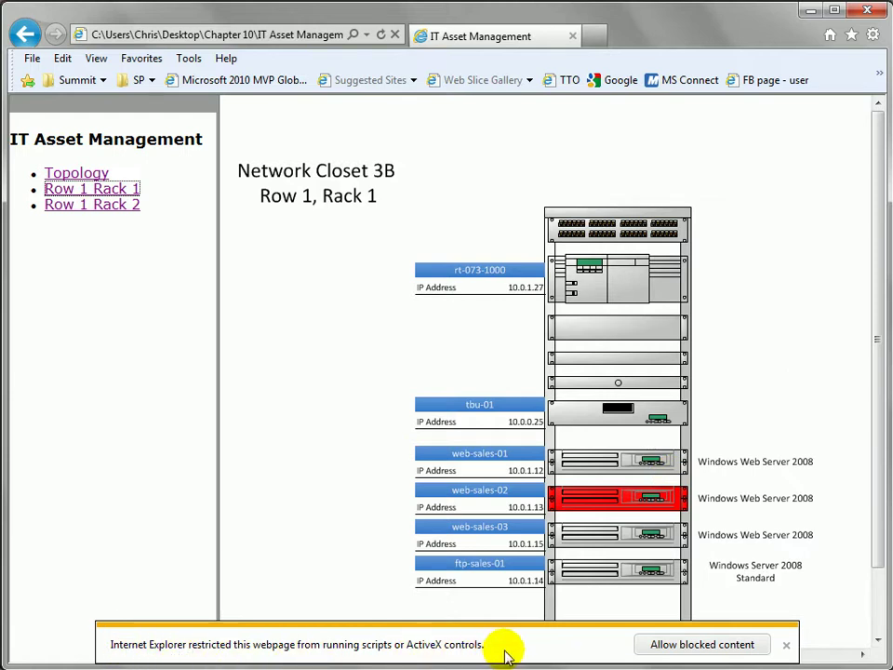
Allow the blocked content on the exported web page, and visit the Row 1 Rack 1 and Row 1 Rack 2 pages.
click(700, 648)
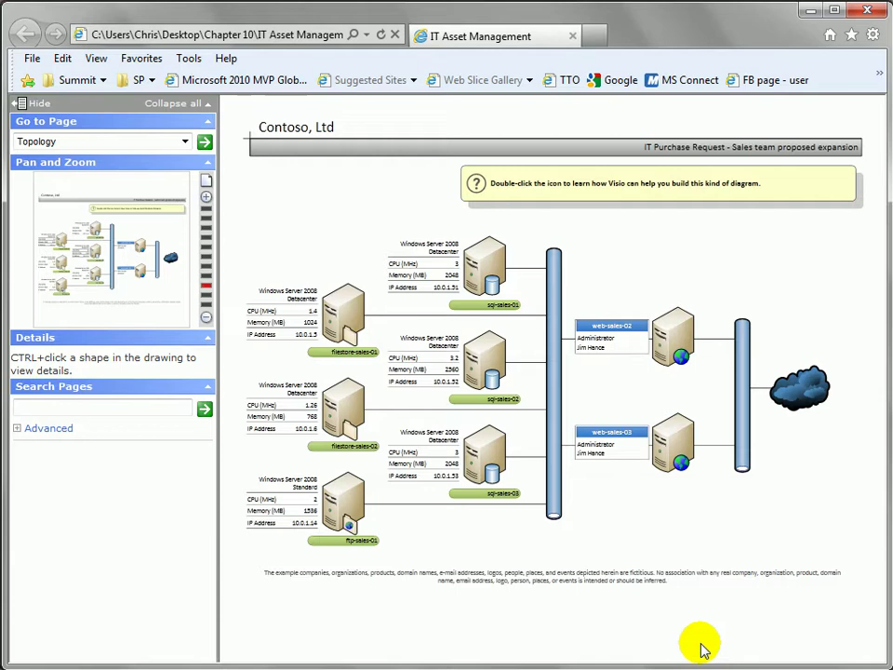
click(184, 142)
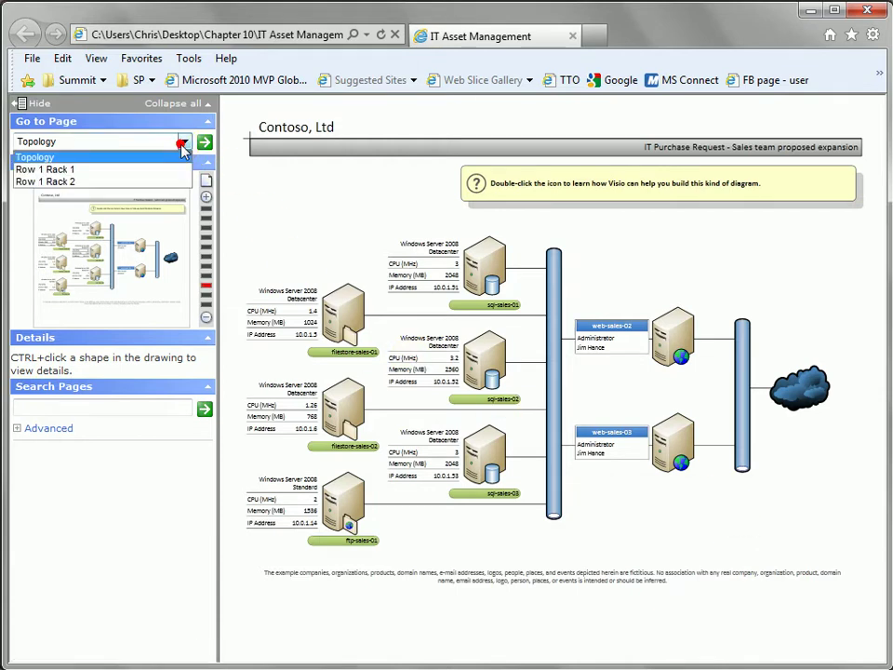
click(114, 171)
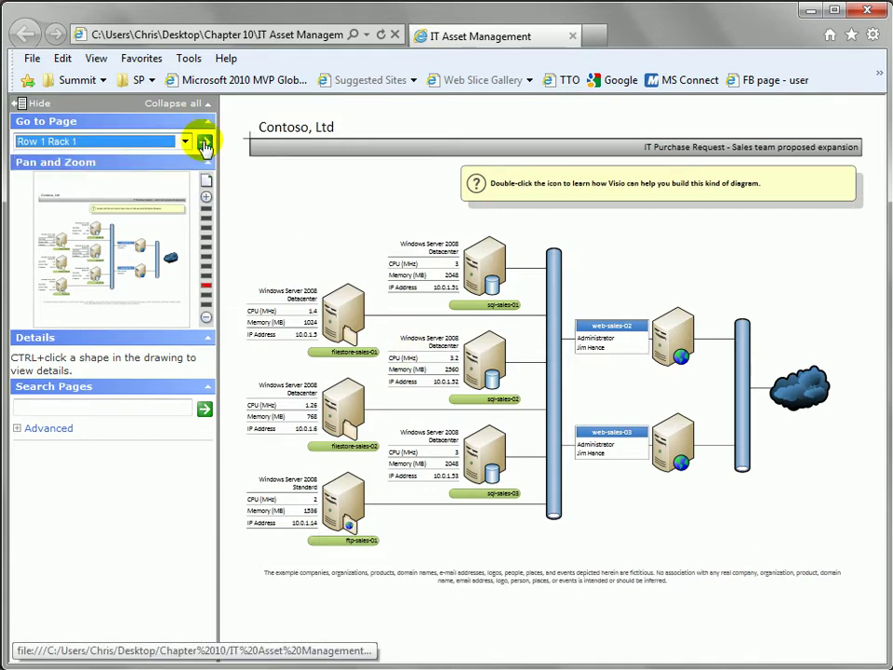
click(204, 144)
click(185, 142)
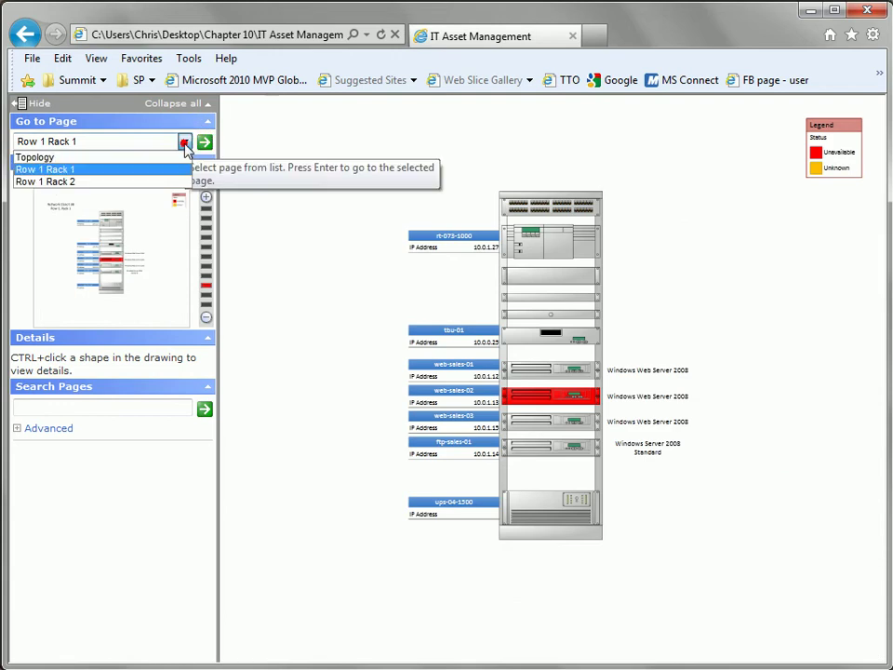
click(148, 181)
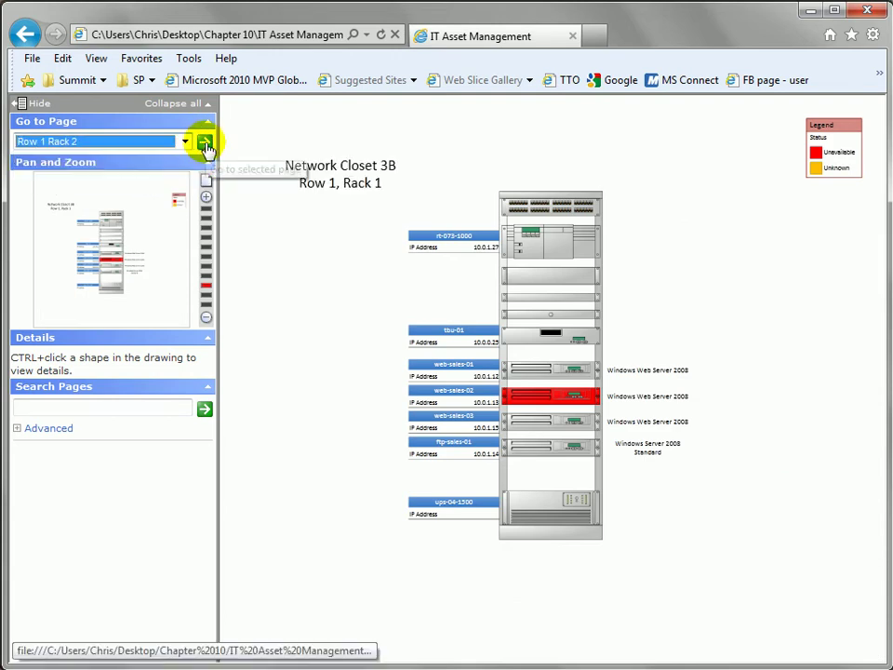
click(204, 144)
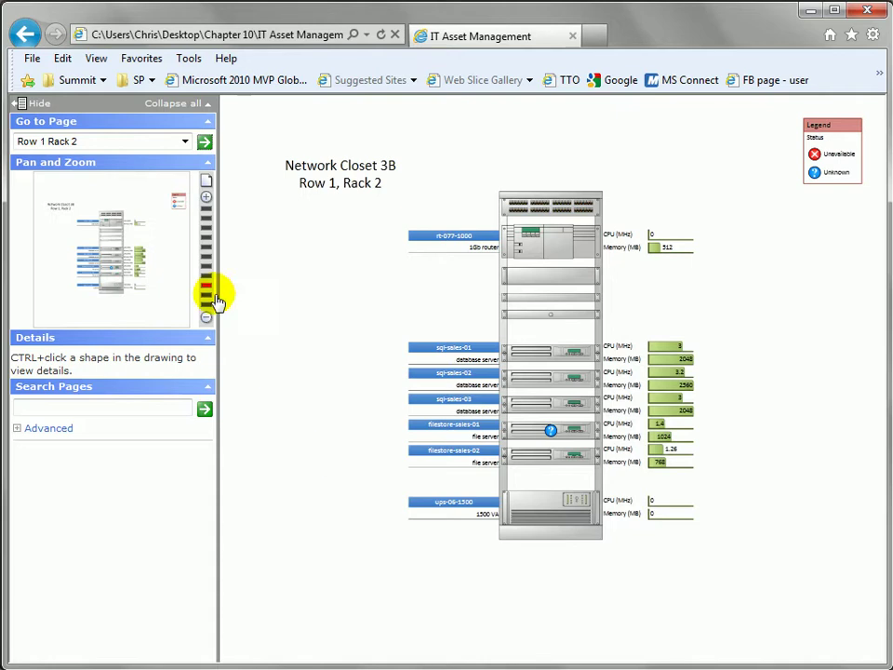
Explore the Row 1 Rack 2 page at several magnifications, moving and resizing the viewing area in the Pan and Zoom overview.
click(206, 199)
click(207, 199)
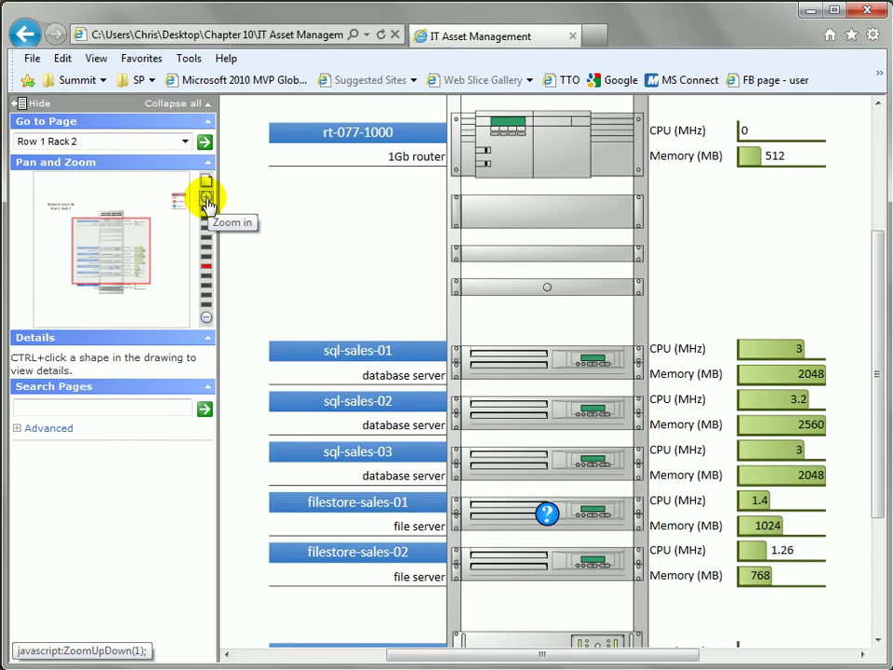
click(207, 199)
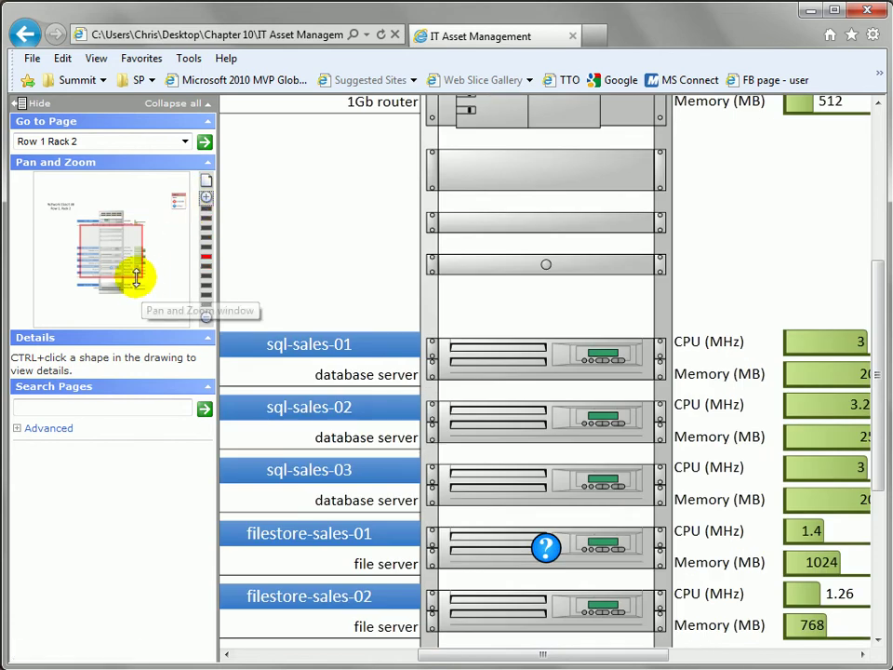
mouse_move(136, 275)
mouse_down()
mouse_move(112, 242)
mouse_move(82, 223)
mouse_move(108, 213)
mouse_move(150, 238)
mouse_move(166, 275)
mouse_move(120, 285)
mouse_move(80, 253)
mouse_move(81, 223)
mouse_up()
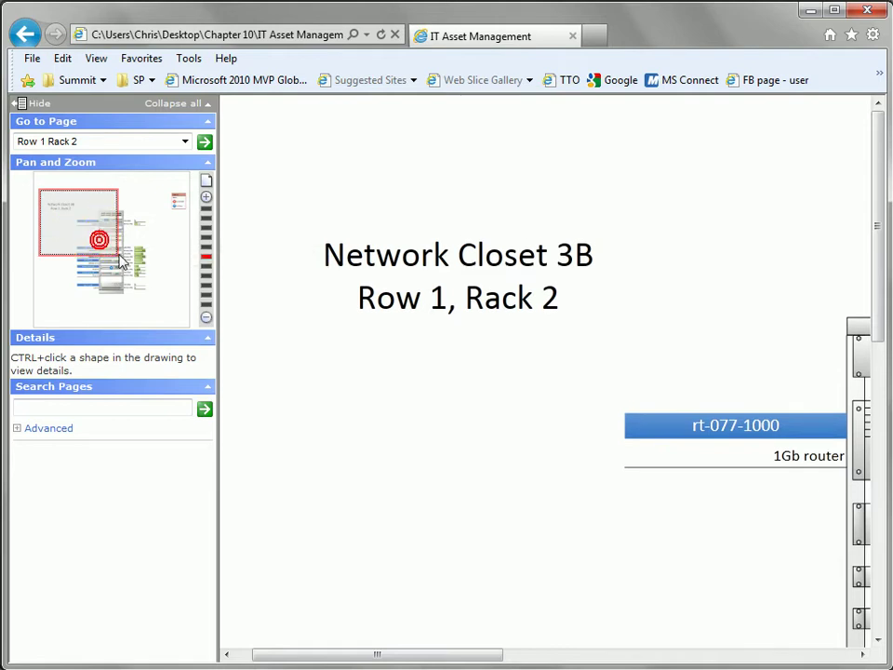
mouse_move(119, 262)
mouse_down()
mouse_move(173, 295)
mouse_move(94, 214)
mouse_move(85, 220)
mouse_move(115, 249)
mouse_up()
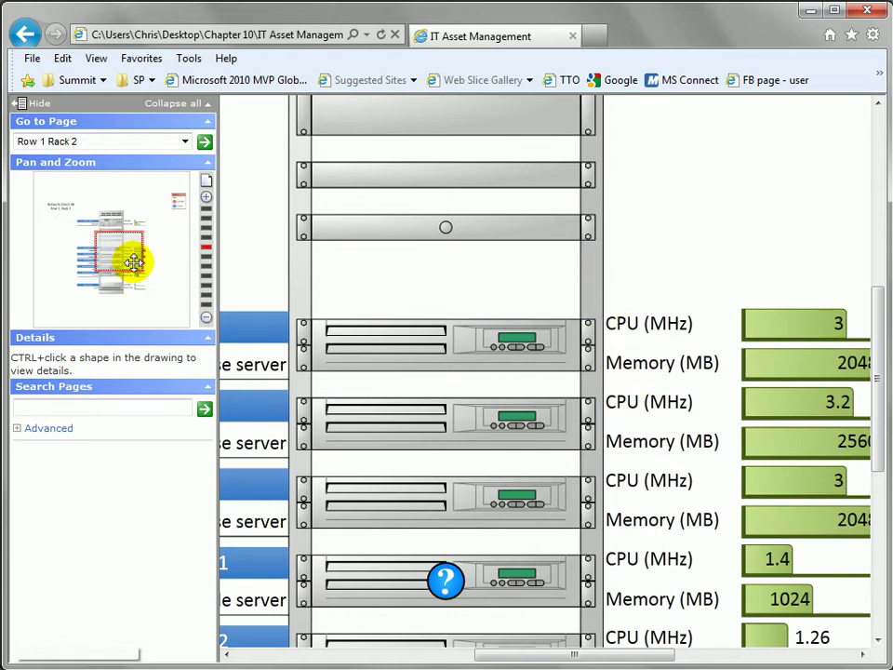
mouse_move(136, 260)
mouse_down()
mouse_move(139, 269)
mouse_move(112, 251)
mouse_move(121, 244)
mouse_move(115, 259)
mouse_up()
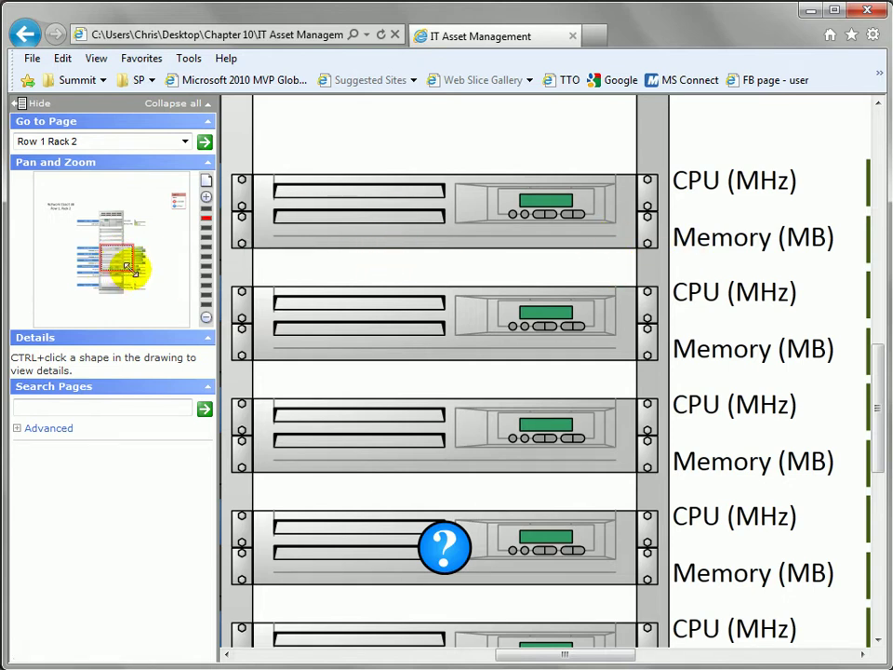
mouse_move(129, 266)
mouse_down()
mouse_move(180, 309)
mouse_move(114, 249)
mouse_move(135, 277)
mouse_move(158, 283)
mouse_up()
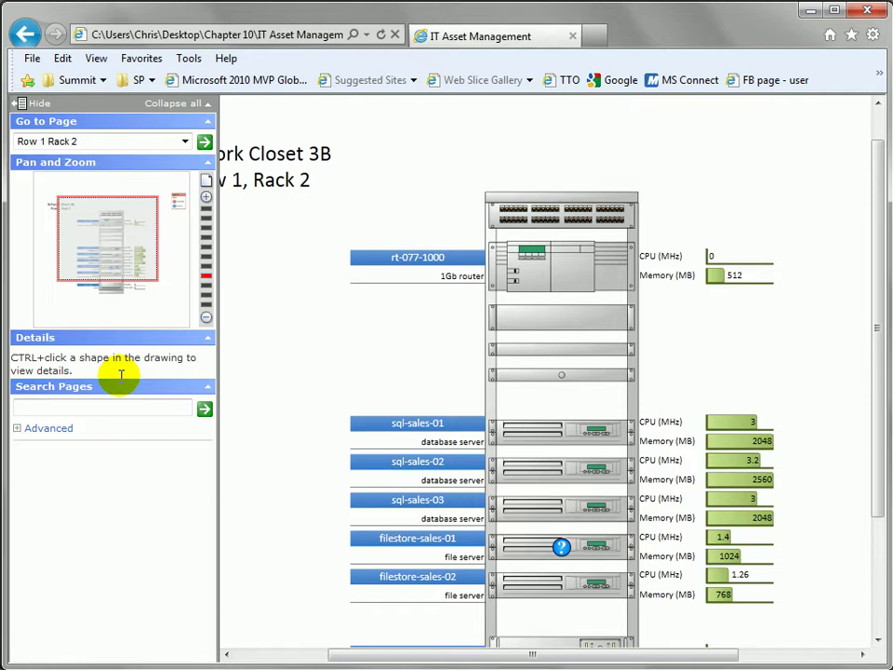
View the shape details of the rt-077-1000 router and the sql-sales-01 server on the Row 1 Rack 2 page.
ctrl+click(591, 277)
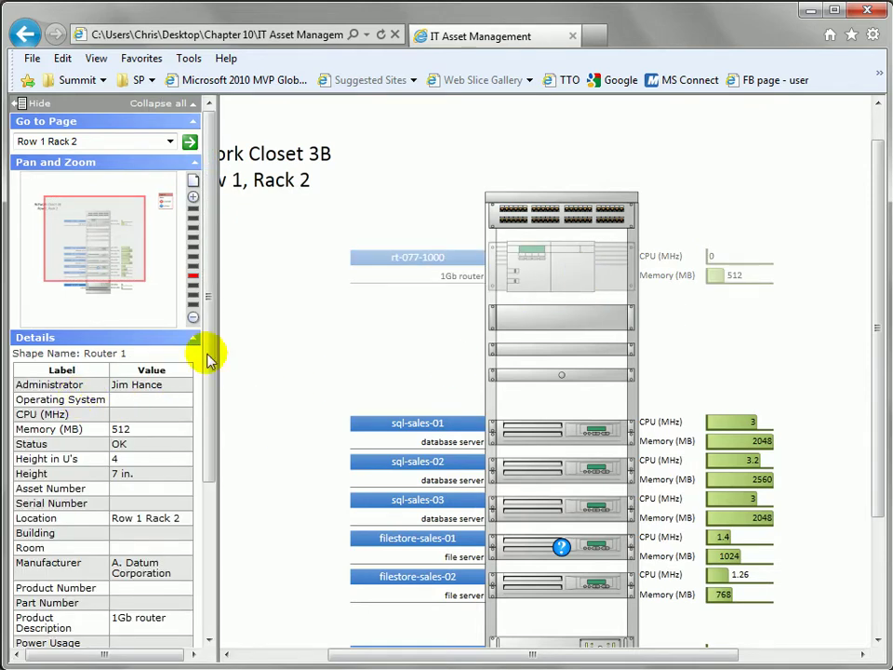
drag(207, 355, 223, 518)
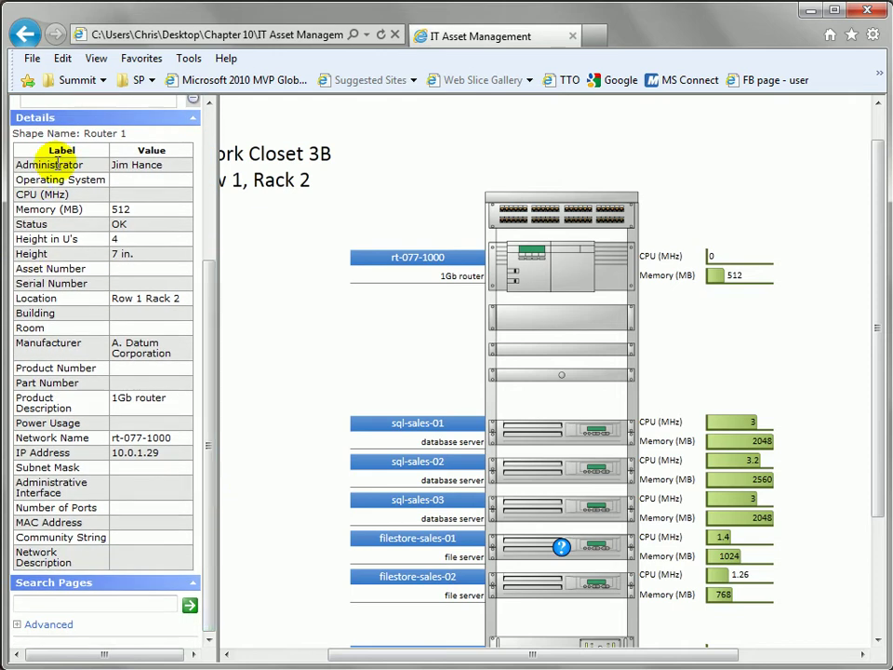
ctrl+click(575, 429)
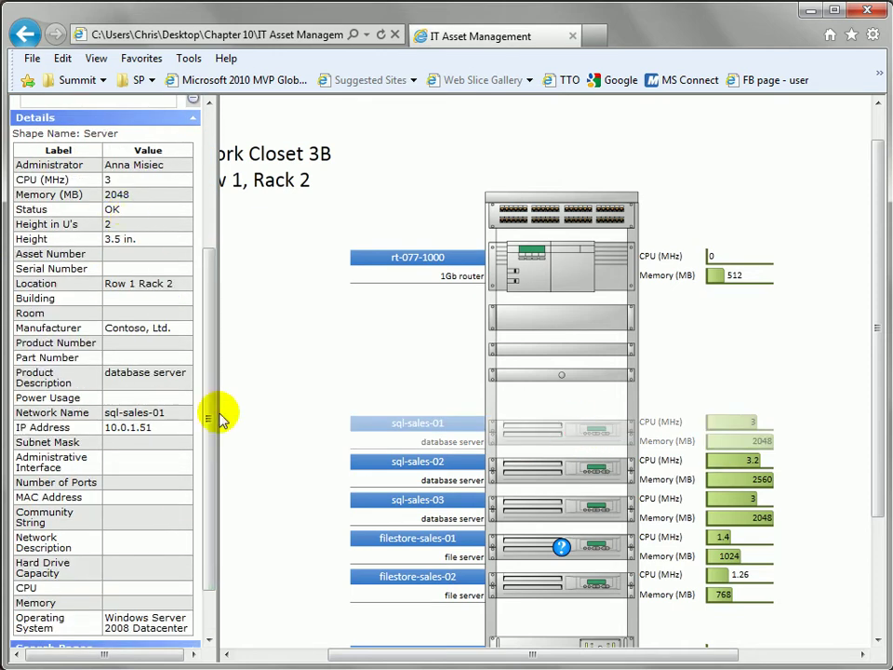
drag(213, 399, 206, 266)
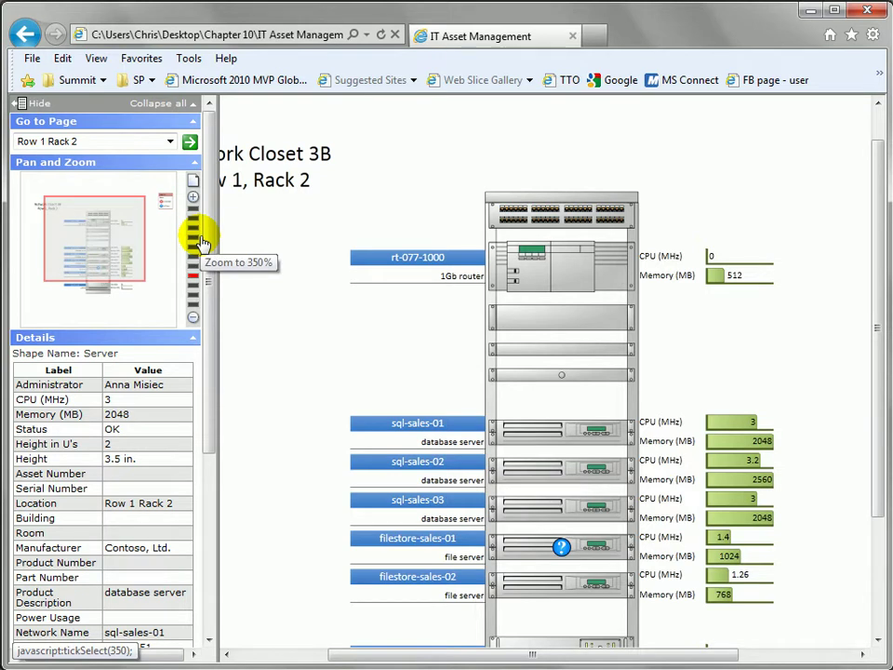
Go to the Topology page and check which context options the filestore-sales-01 server offers, without choosing any.
click(165, 141)
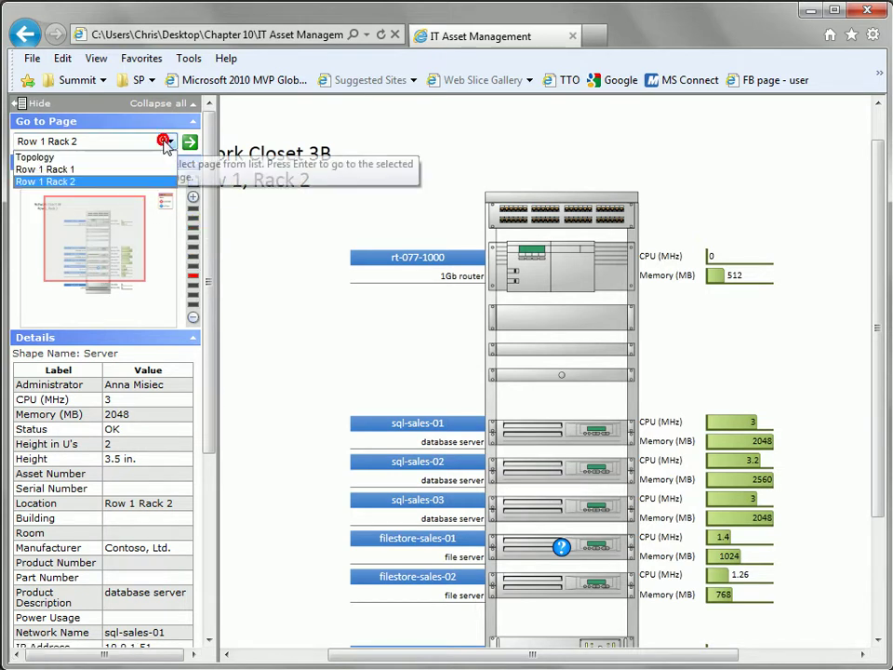
click(102, 157)
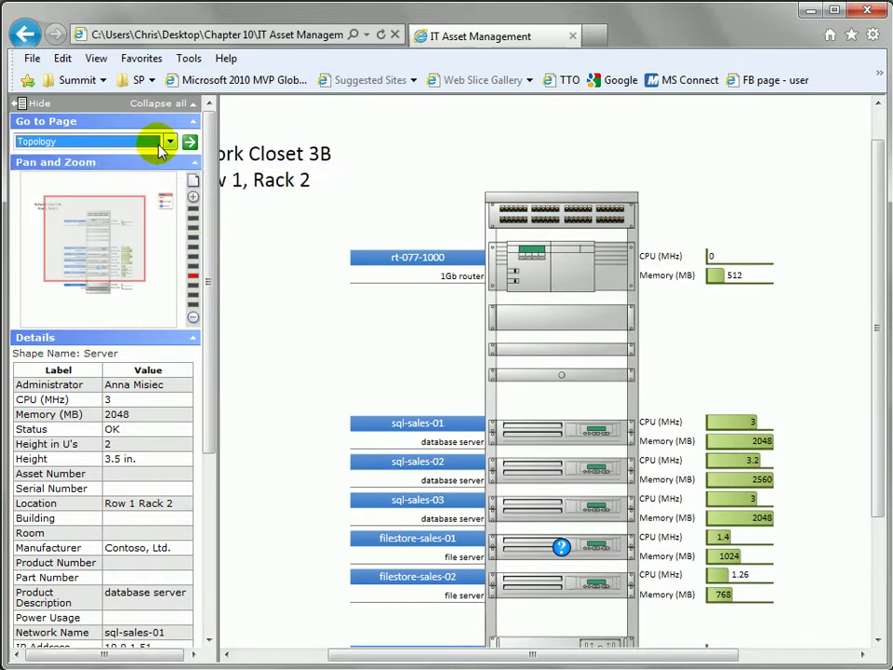
click(188, 144)
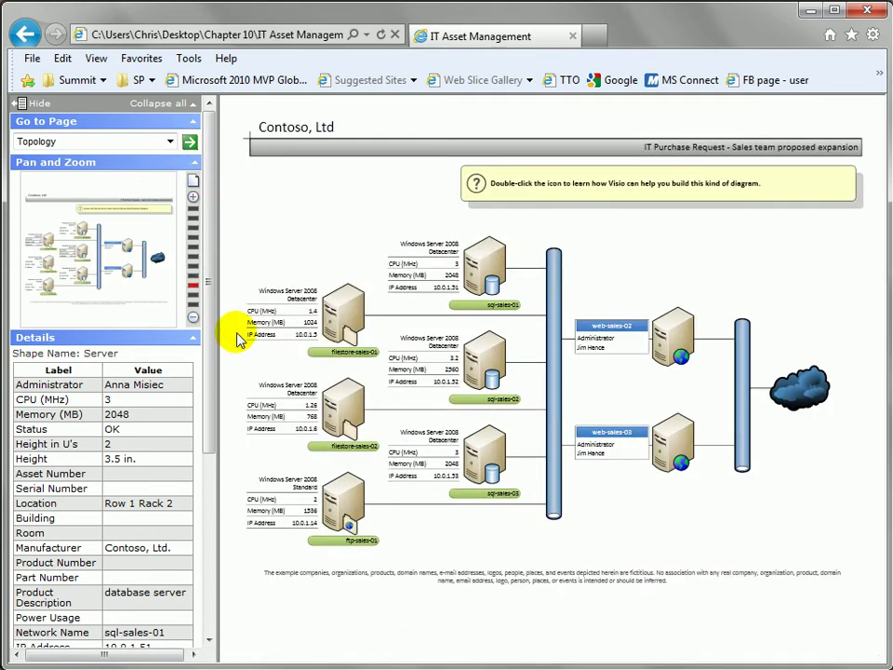
right_click(347, 316)
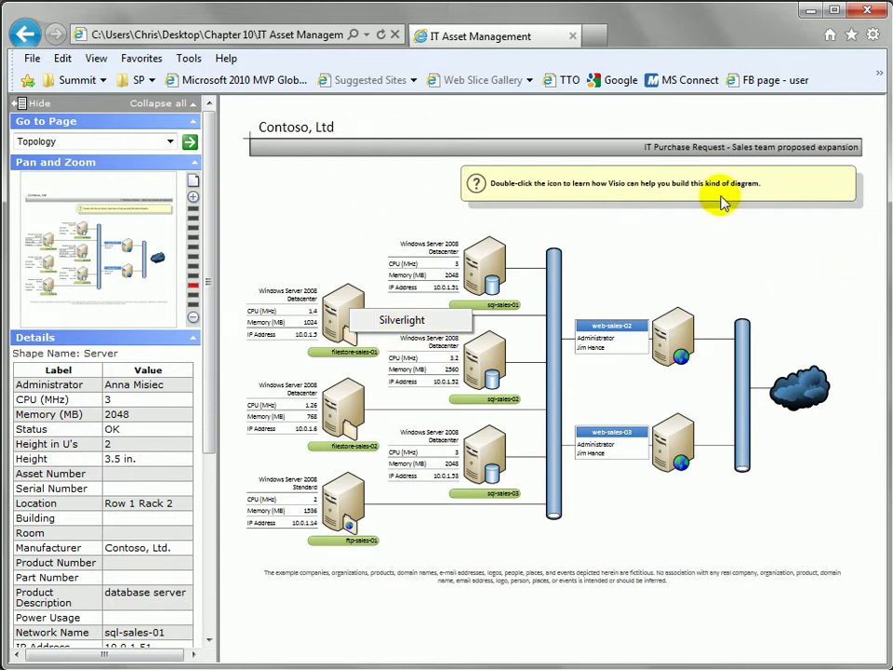
click(342, 224)
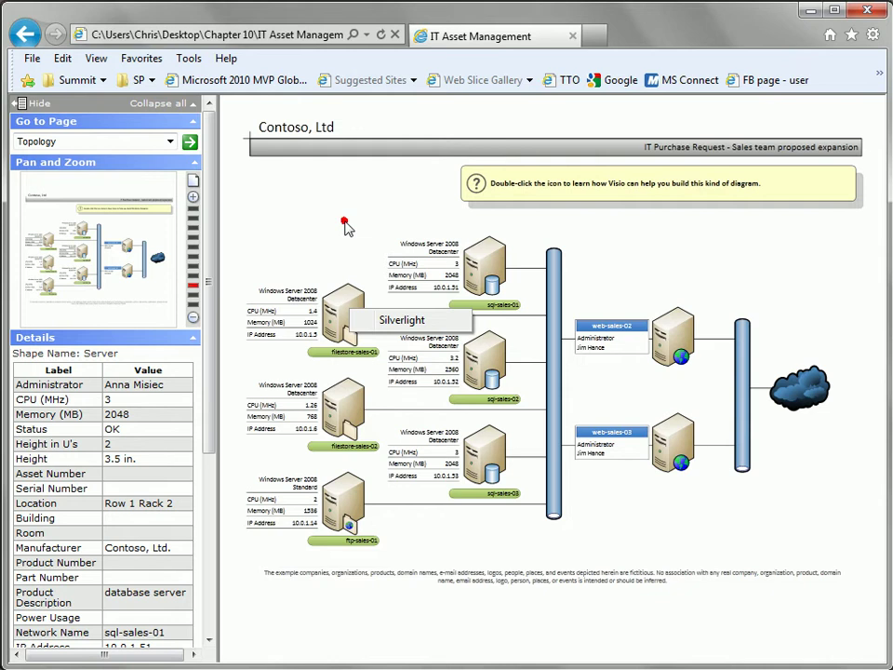
Show the filestore-sales-01 server's details and follow its hyperlink to Row 1 Rack 2, returning to the Topology page.
click(344, 307)
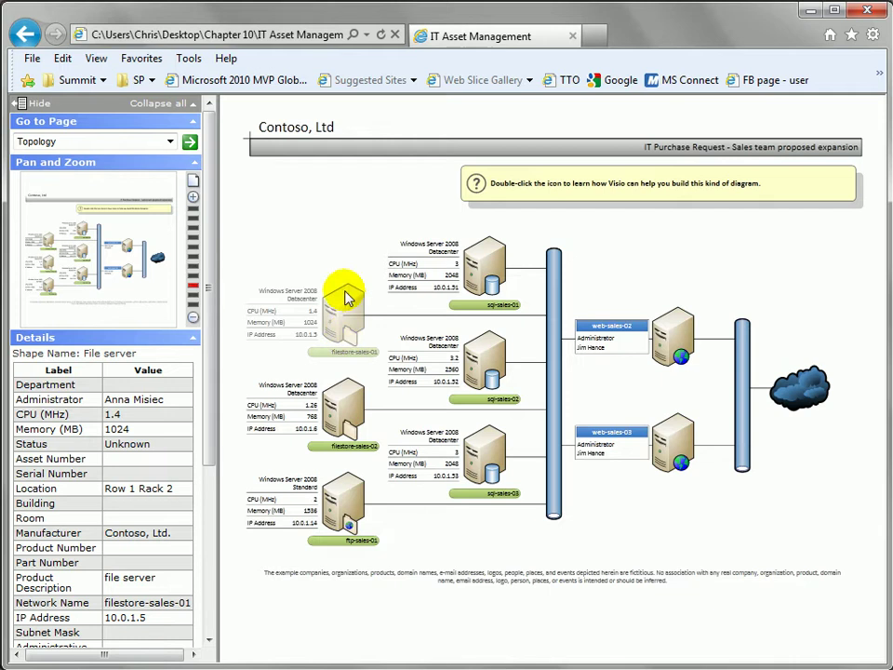
click(351, 251)
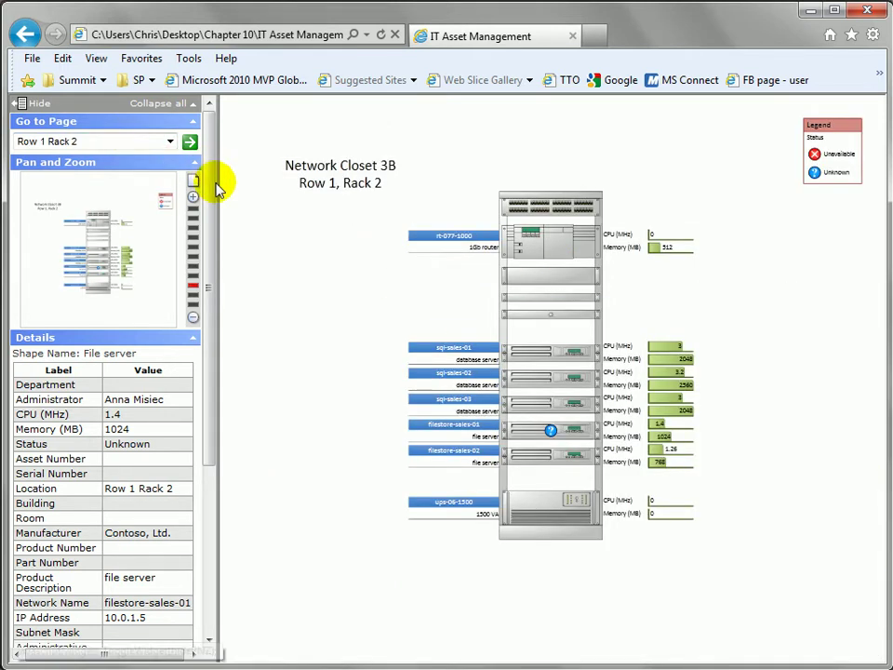
click(171, 140)
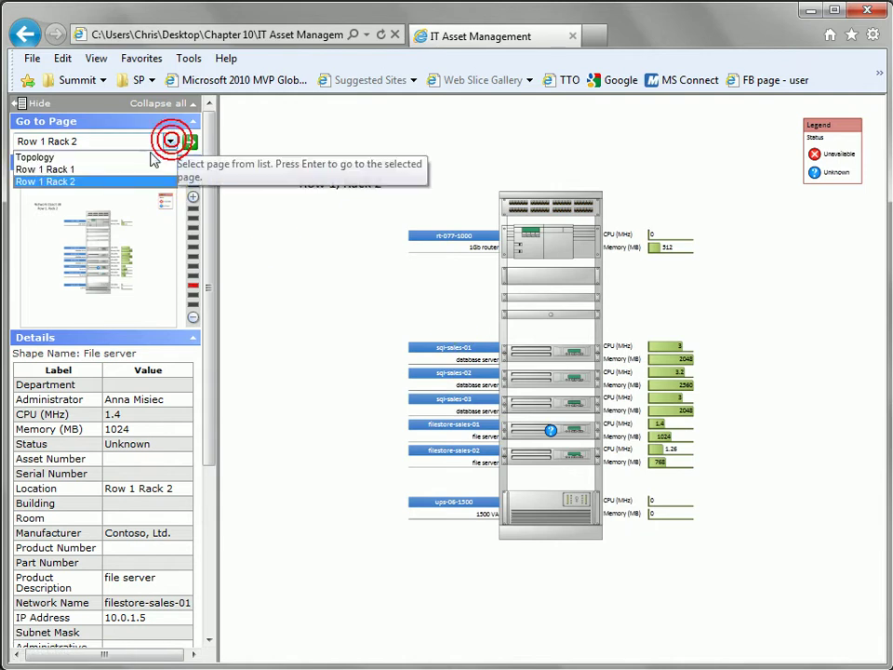
click(139, 157)
click(192, 142)
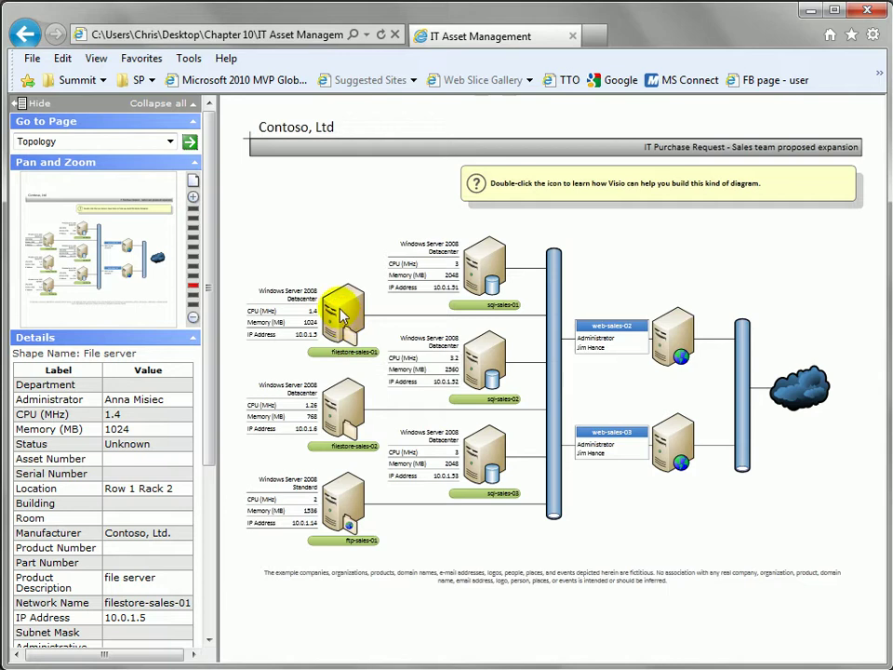
Close the browser, and in the Visio drawing examine the filestore-sales-01 server's hyperlink choices without following any.
click(875, 13)
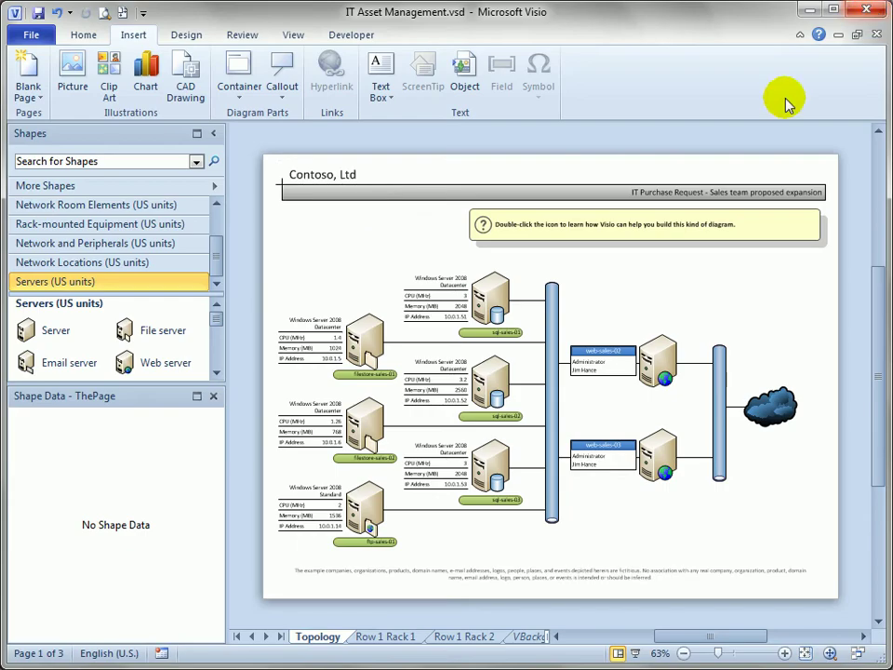
click(365, 352)
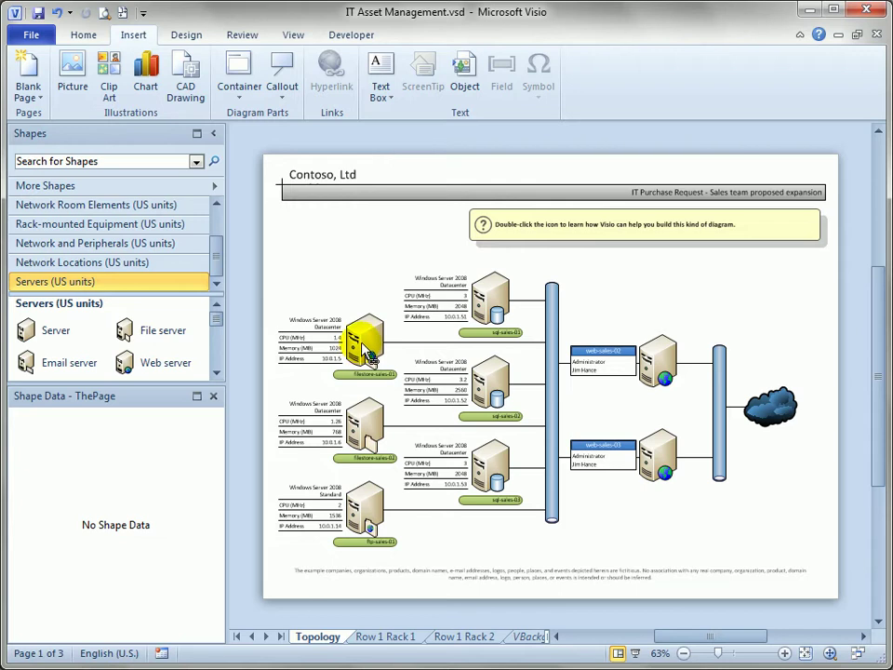
right_click(366, 350)
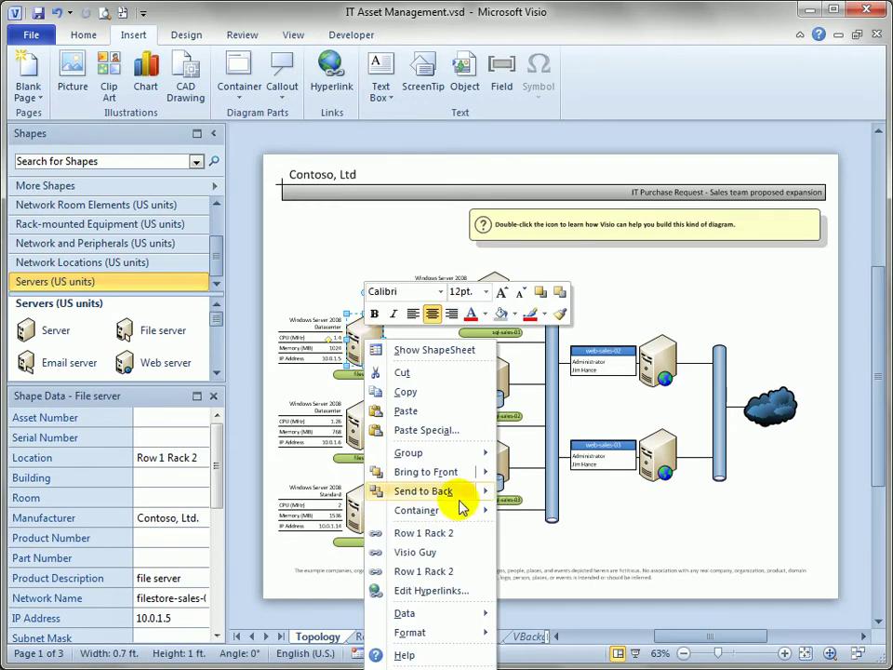
click(301, 225)
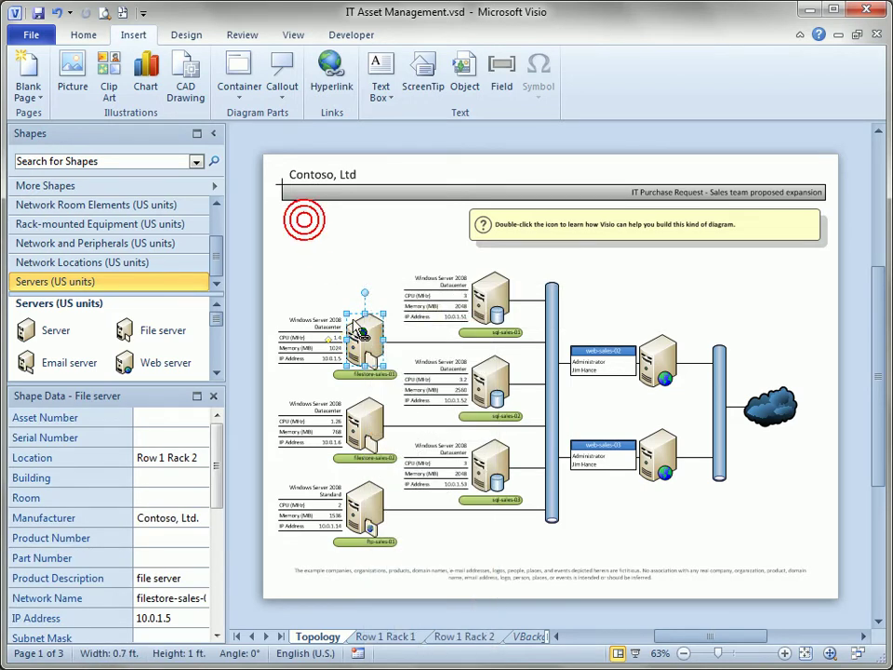
click(380, 237)
ctrl+click(370, 346)
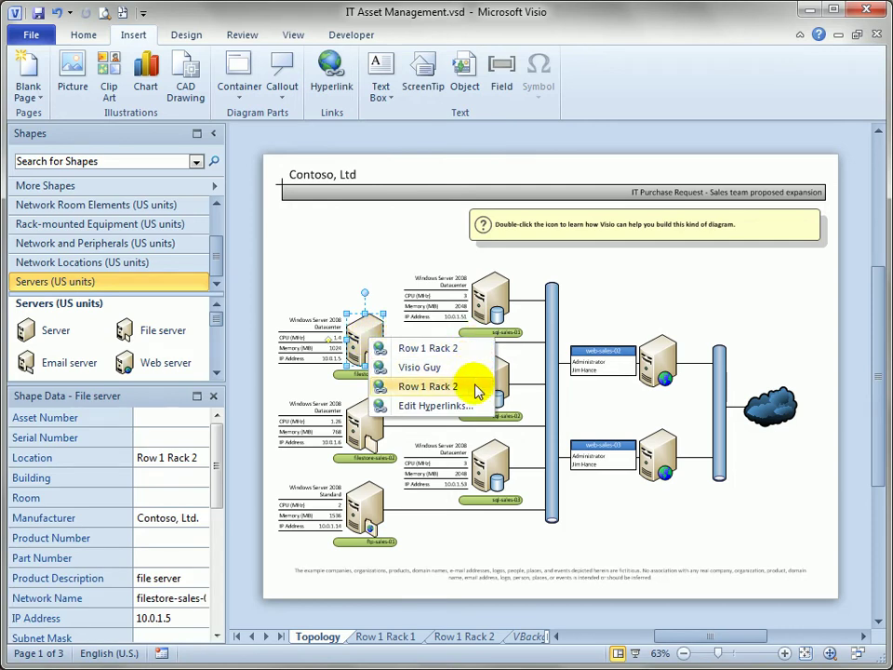
click(366, 260)
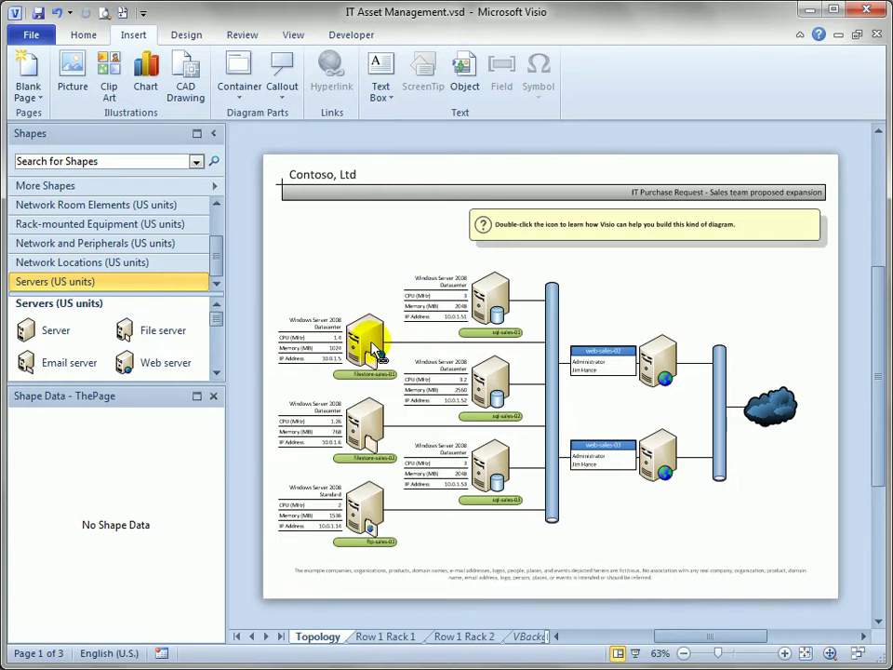
mouse_move(372, 344)
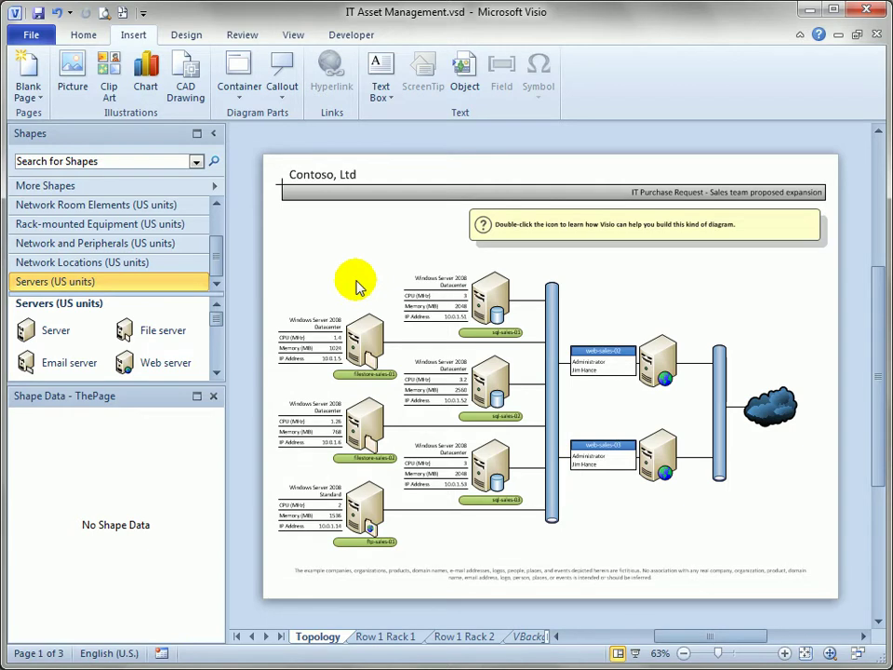
Start saving the drawing again as a web page under IT Asset Management.htm and open its publishing options.
click(29, 37)
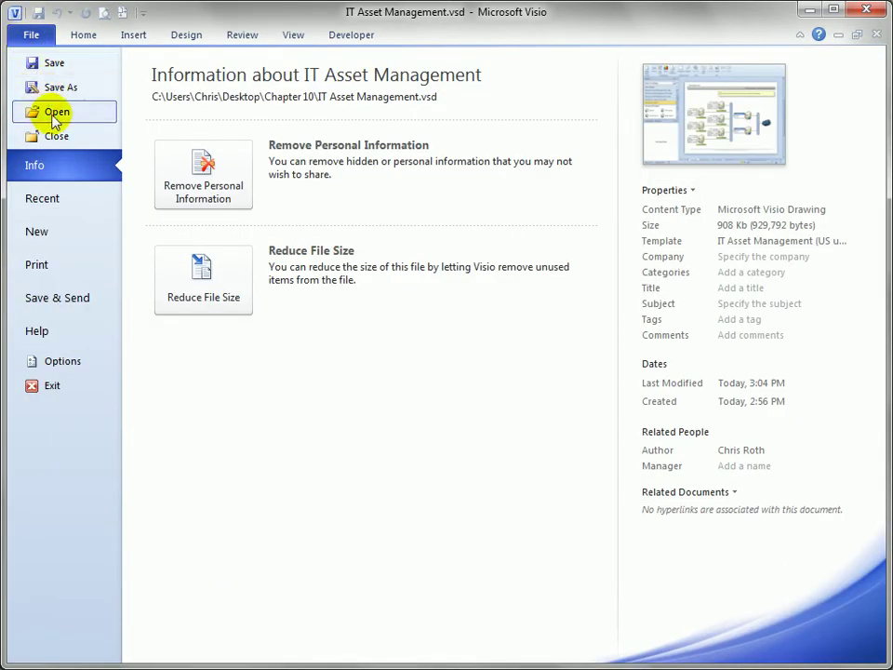
click(93, 305)
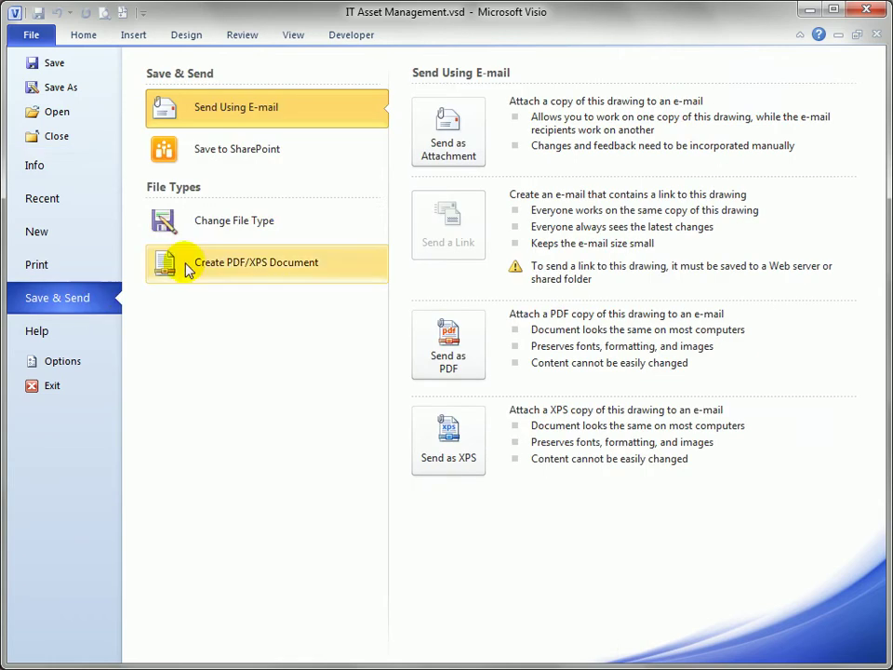
click(241, 221)
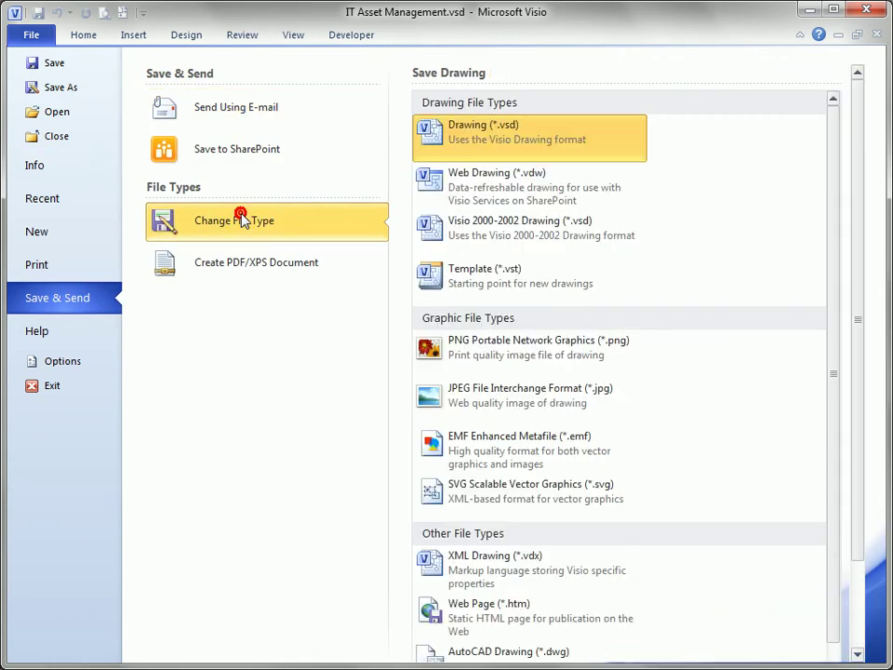
double_click(562, 622)
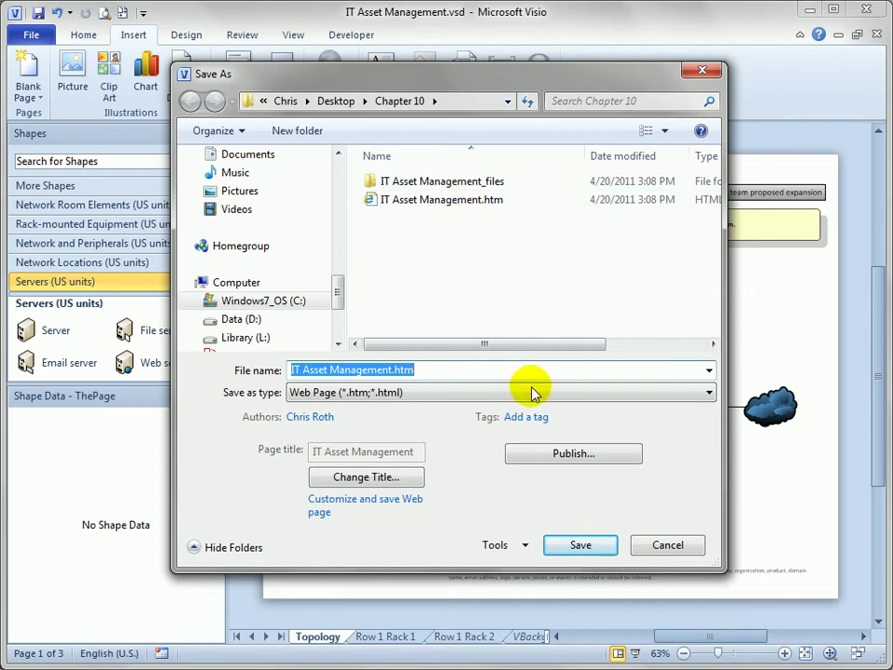
click(593, 458)
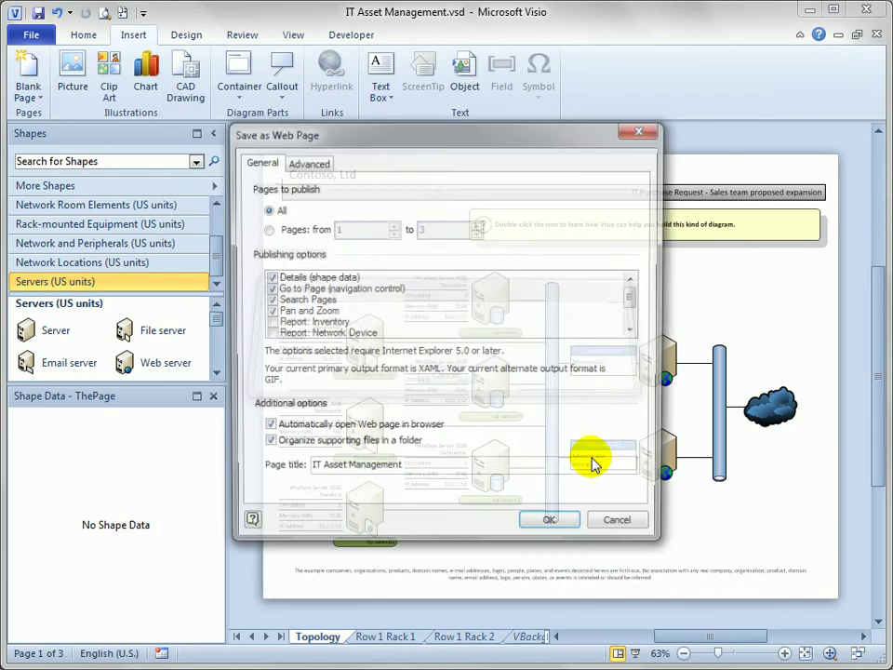
Set the web page's primary output format to VML (Vector Markup Language) in the advanced export settings.
click(306, 161)
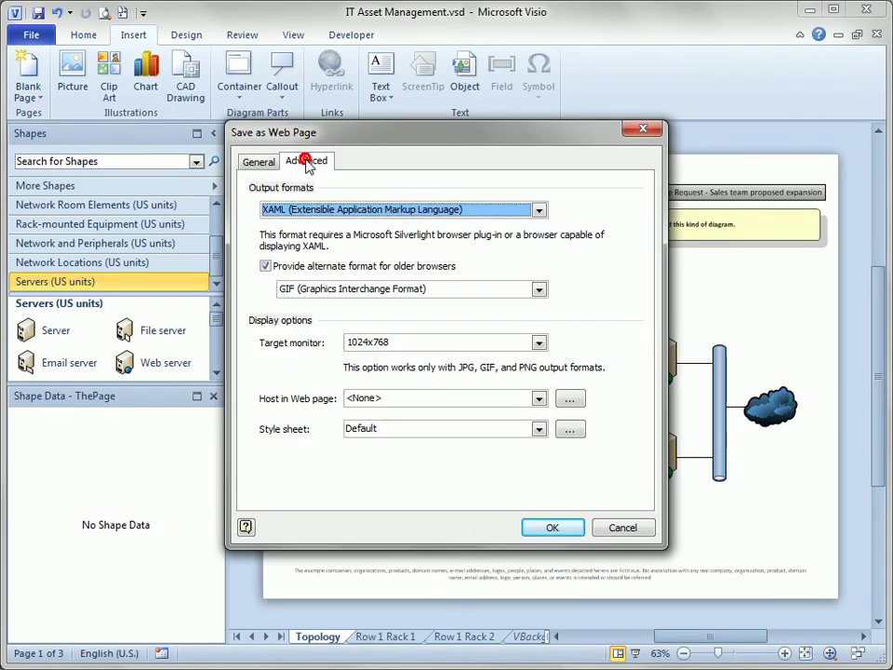
click(539, 209)
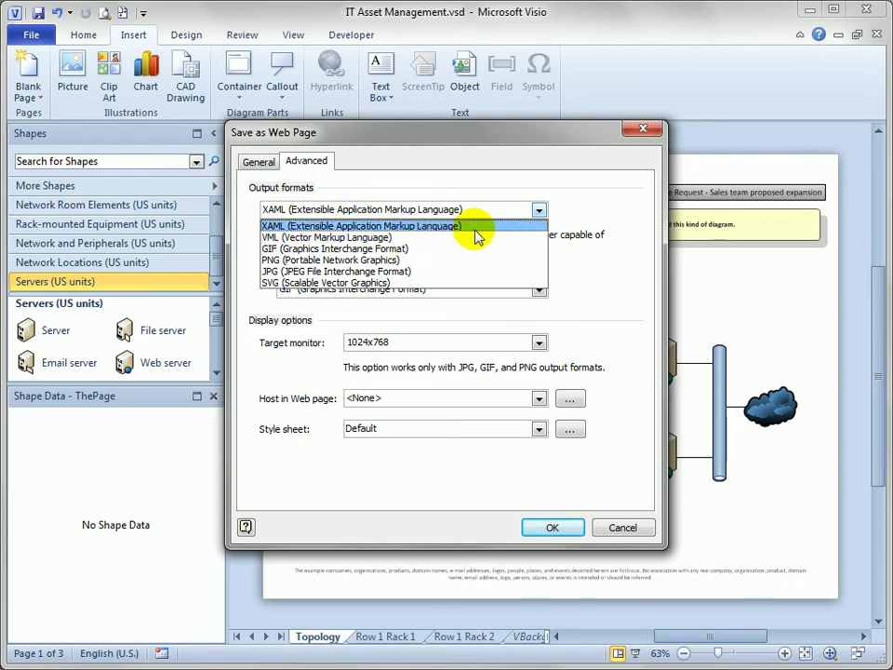
click(376, 238)
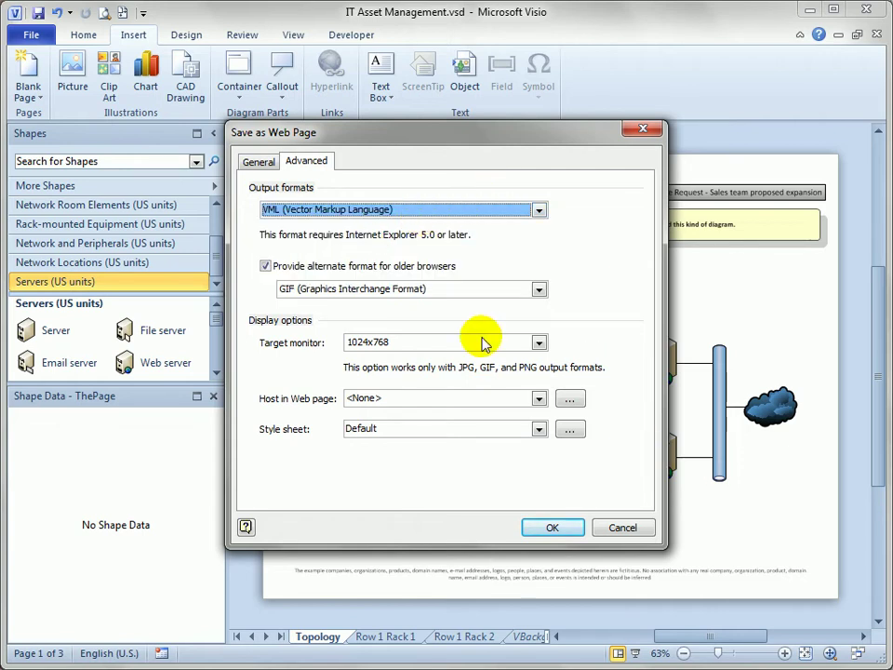
Publish the web page and allow its blocked content in the browser.
click(549, 528)
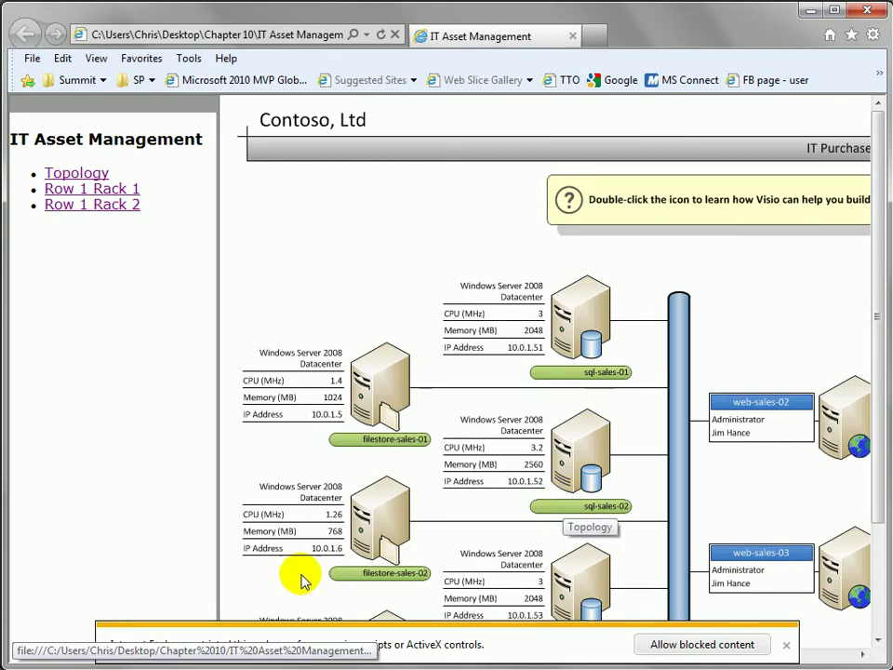
click(712, 643)
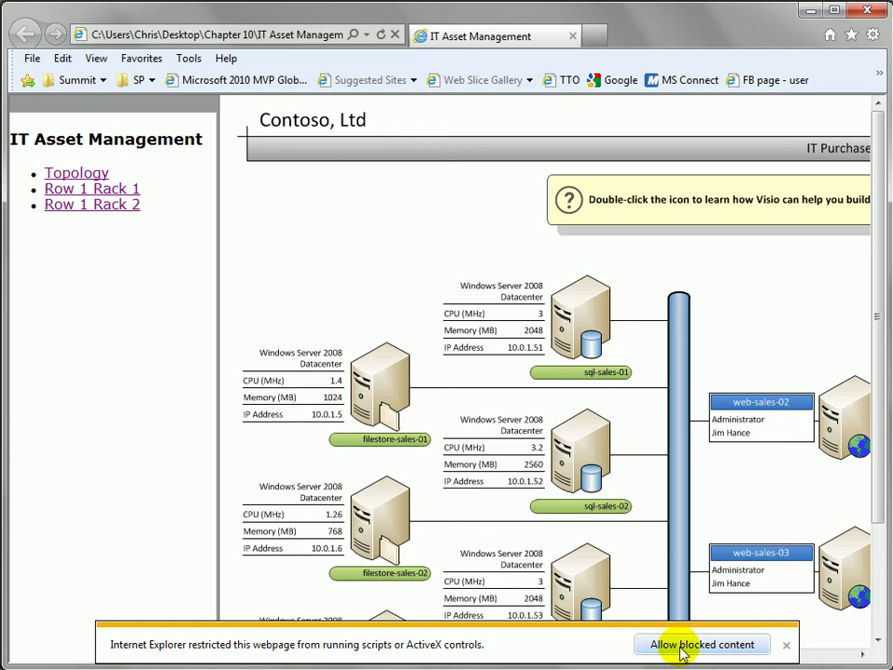
click(733, 645)
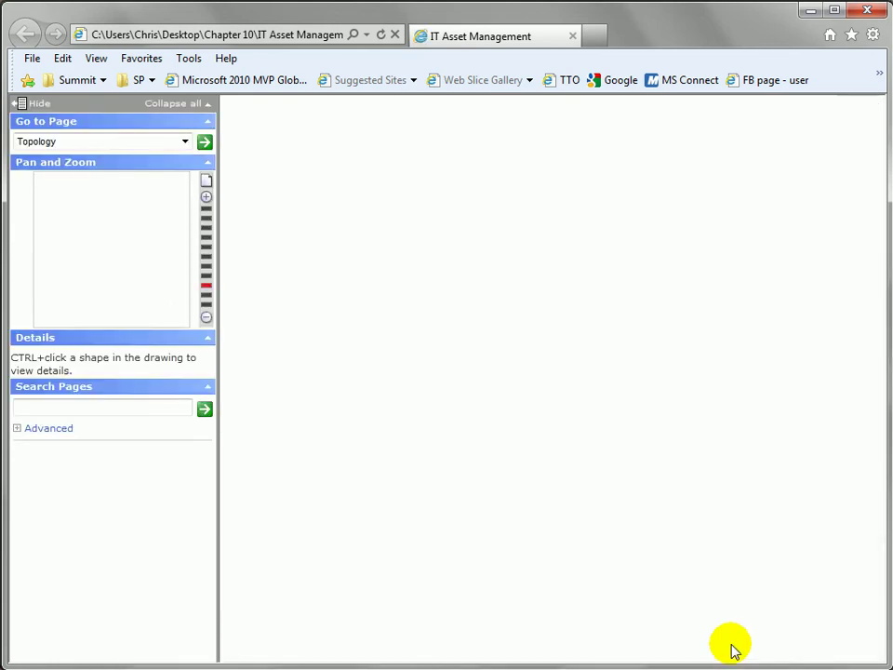
Check the context options of the Topology page's blank area and the filestore-sales-01 server's hyperlink choices, without choosing any.
right_click(327, 226)
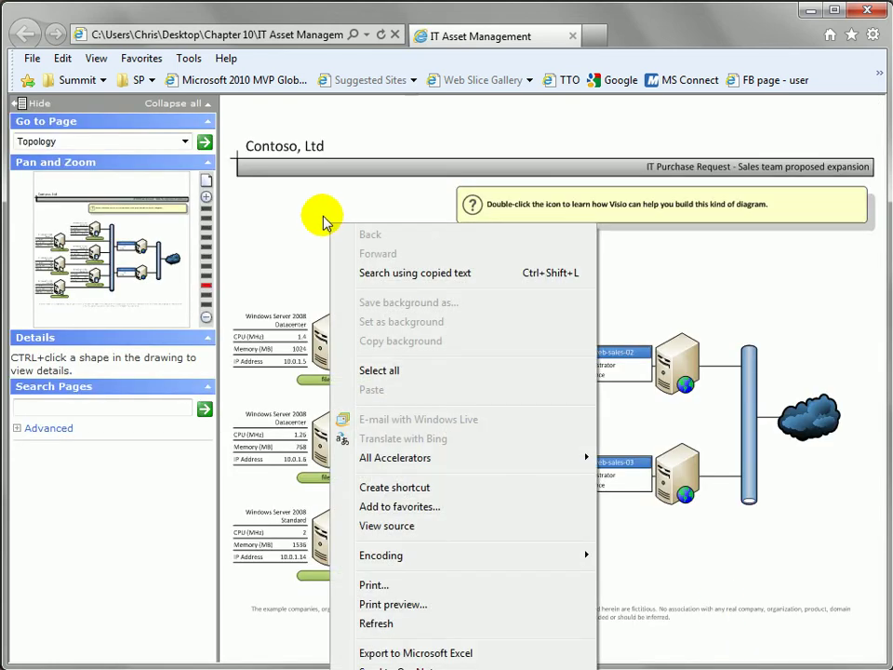
click(321, 221)
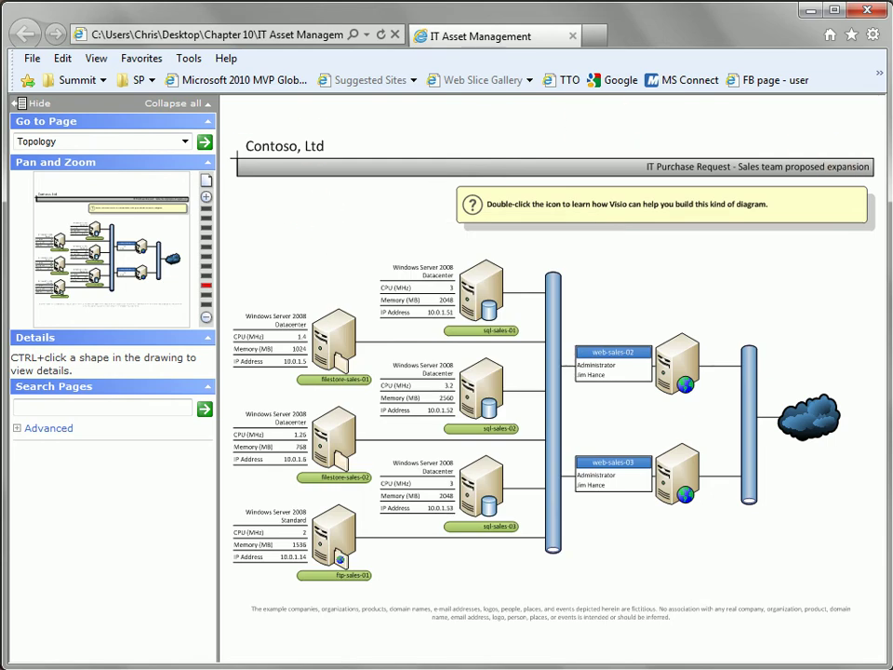
click(335, 343)
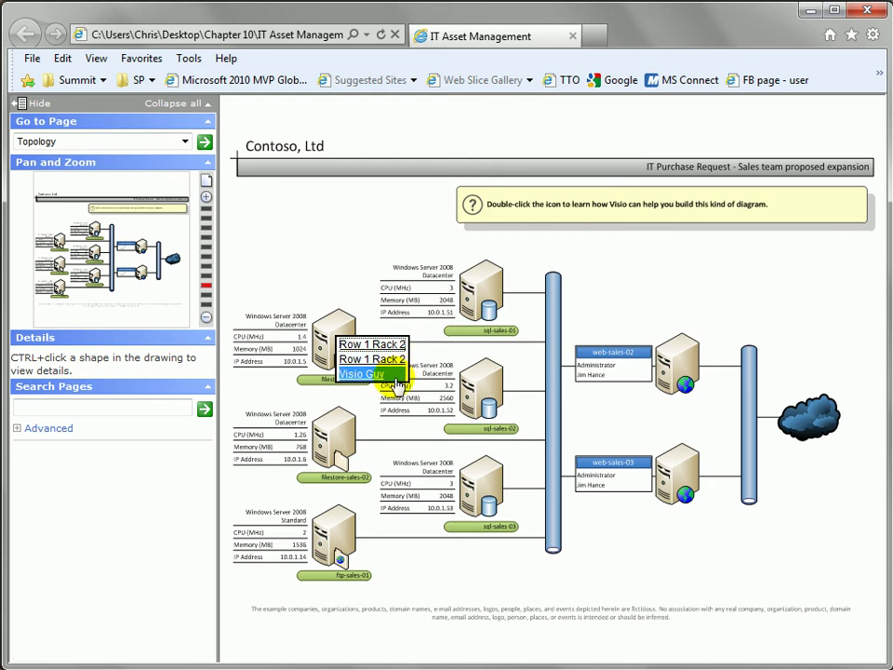
click(339, 269)
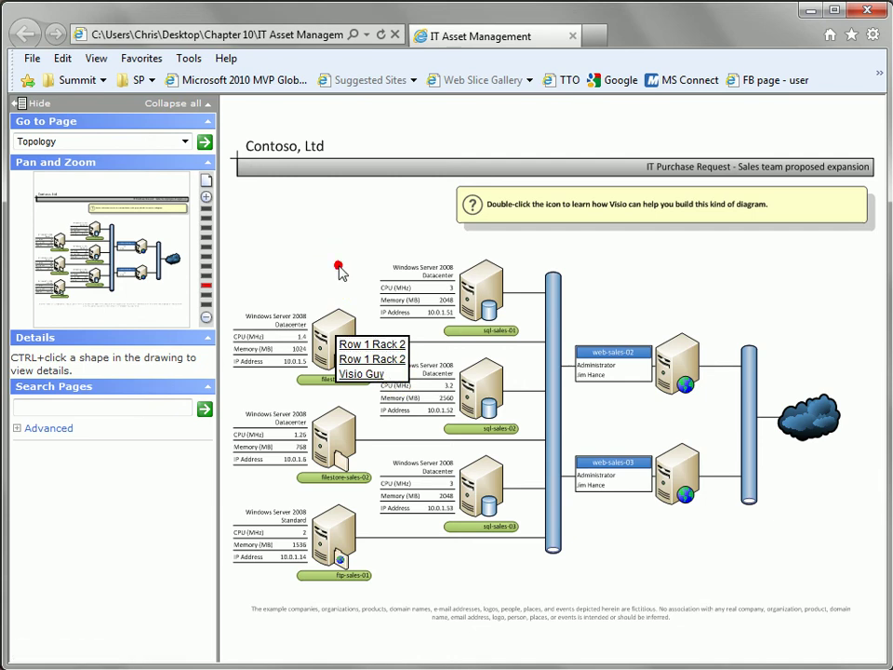
Enlarge the server area of the Topology page and view the shape details of filestore-sales-01, filestore-sales-02 and sql-sales-02.
drag(62, 206, 146, 298)
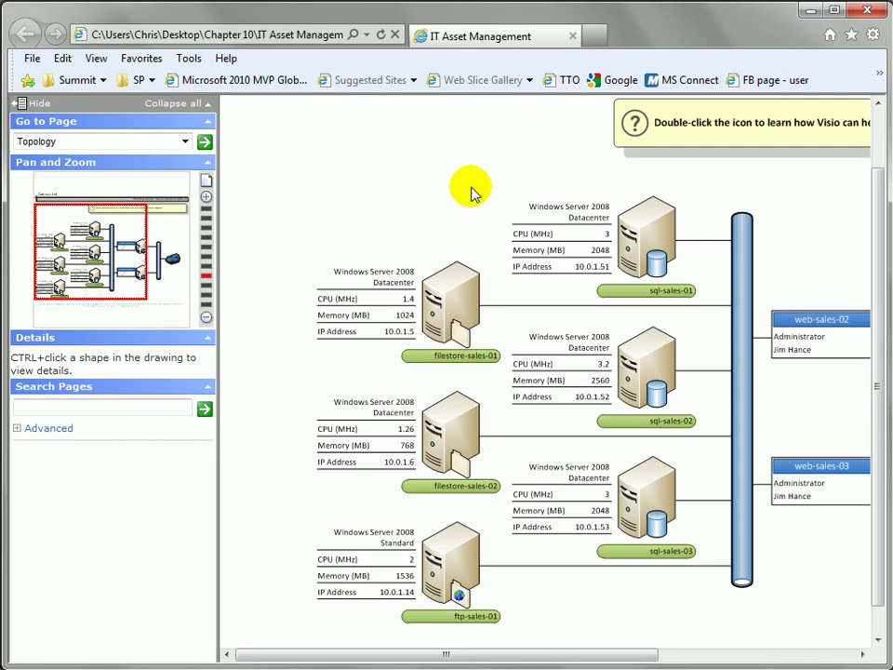
ctrl+click(453, 296)
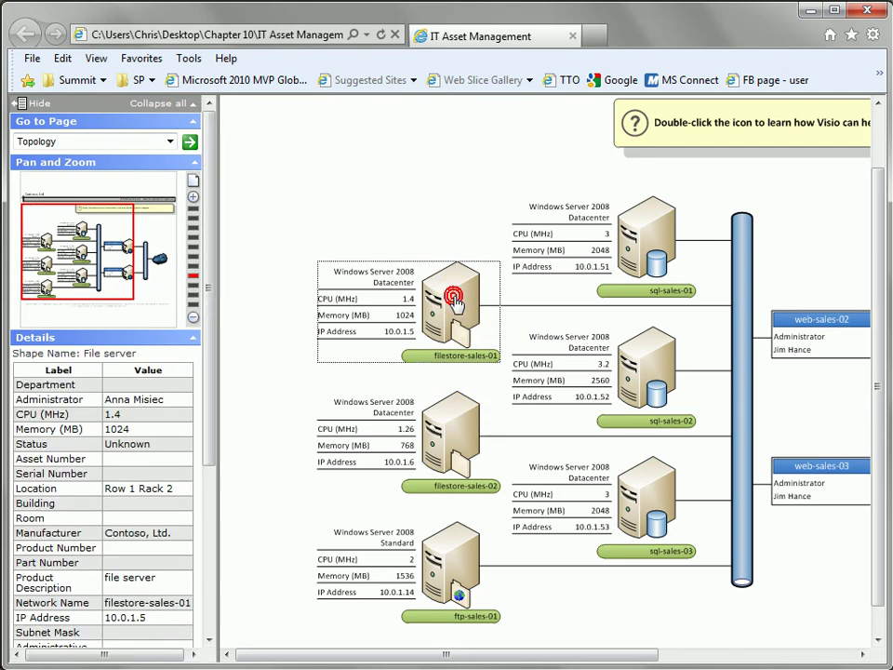
click(652, 367)
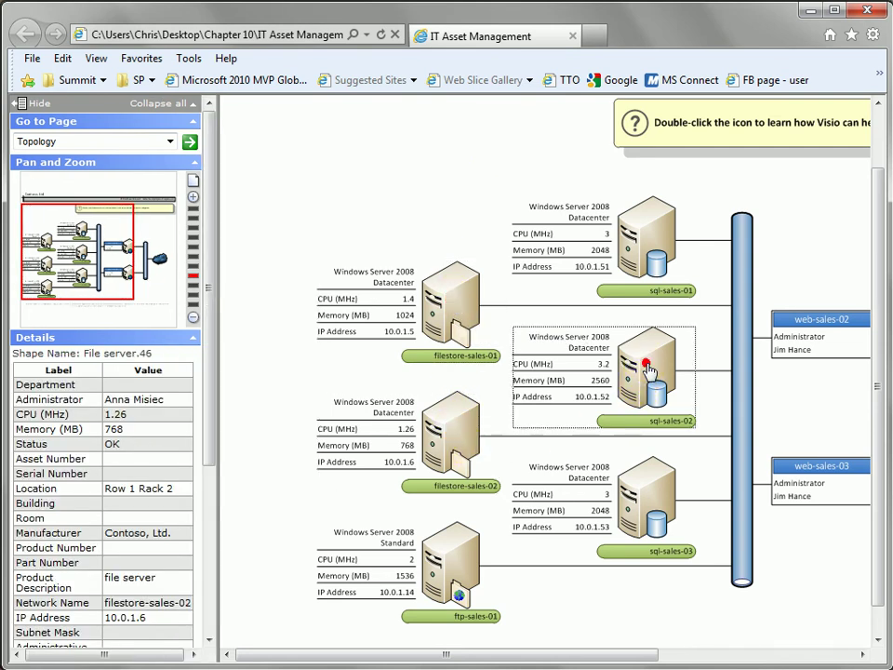